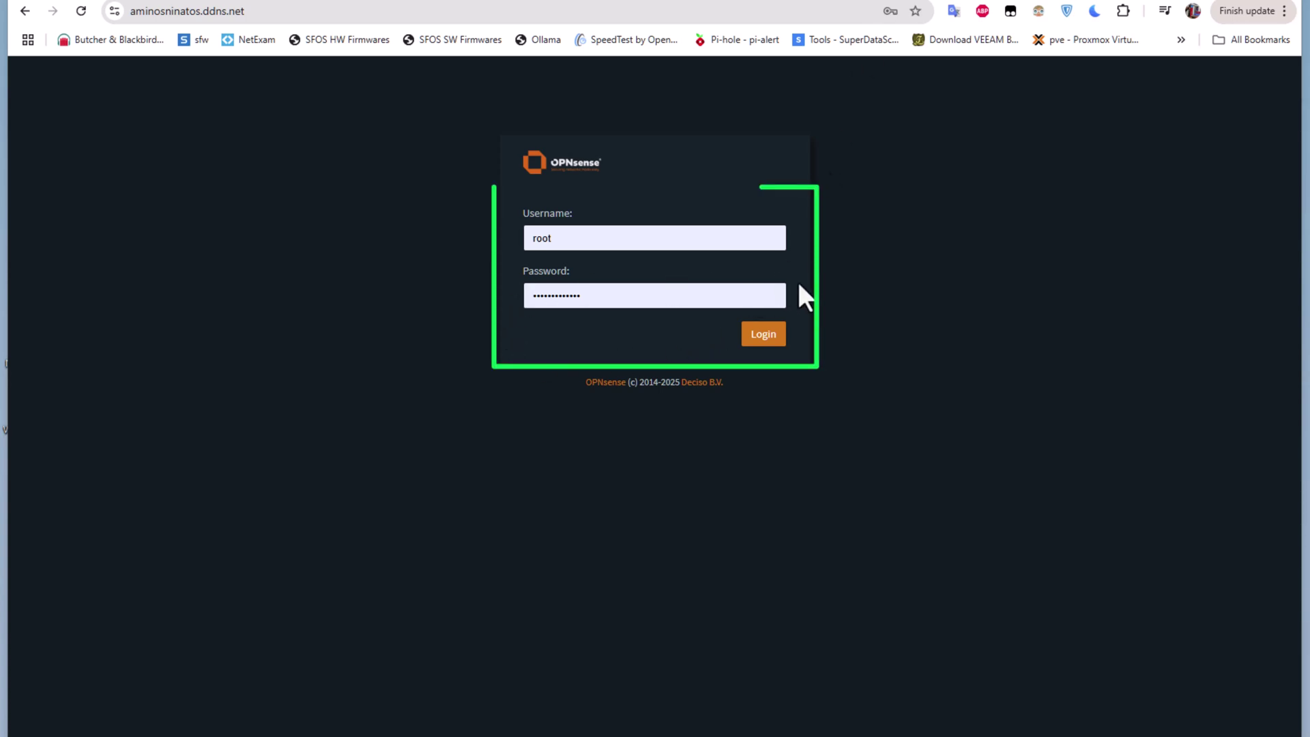
- Sign in to the OPNsense web console as root to reach the Lobby dashboard
{"action": "left_click", "coordinate": [617, 247]}
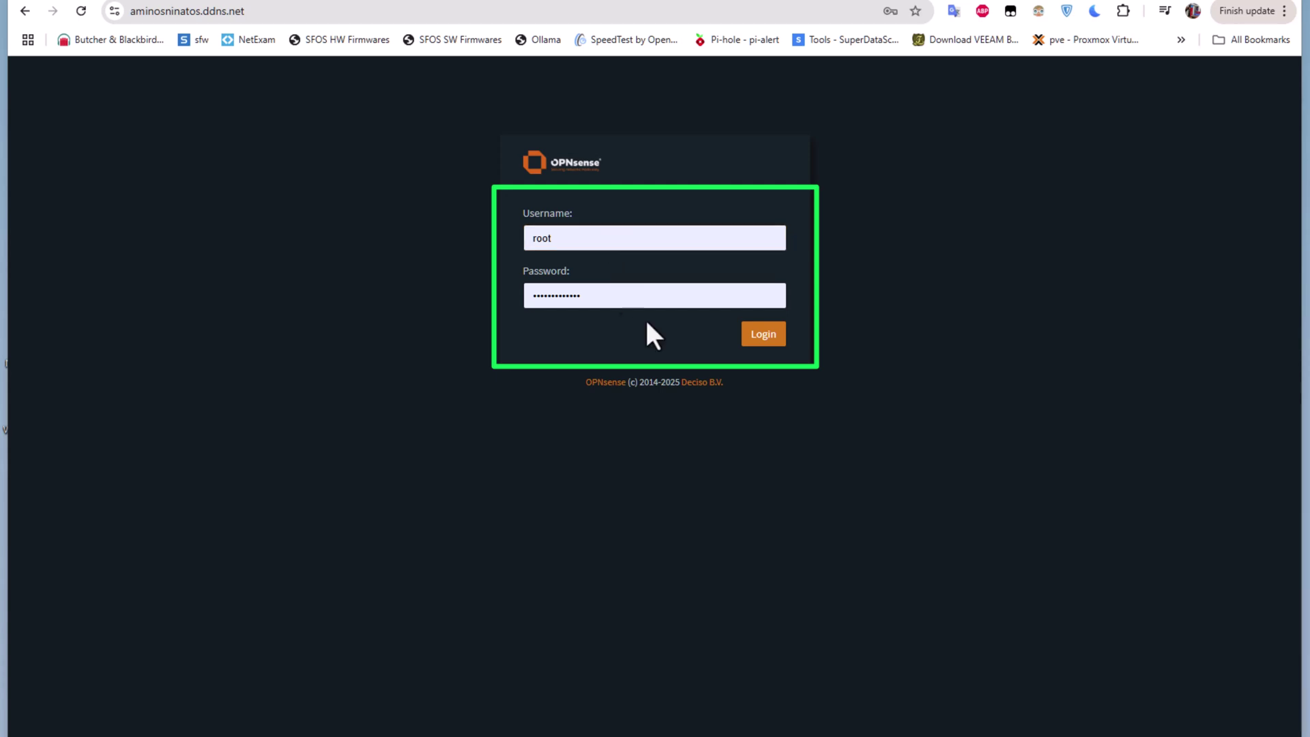
{"action": "left_click", "coordinate": [762, 336]}
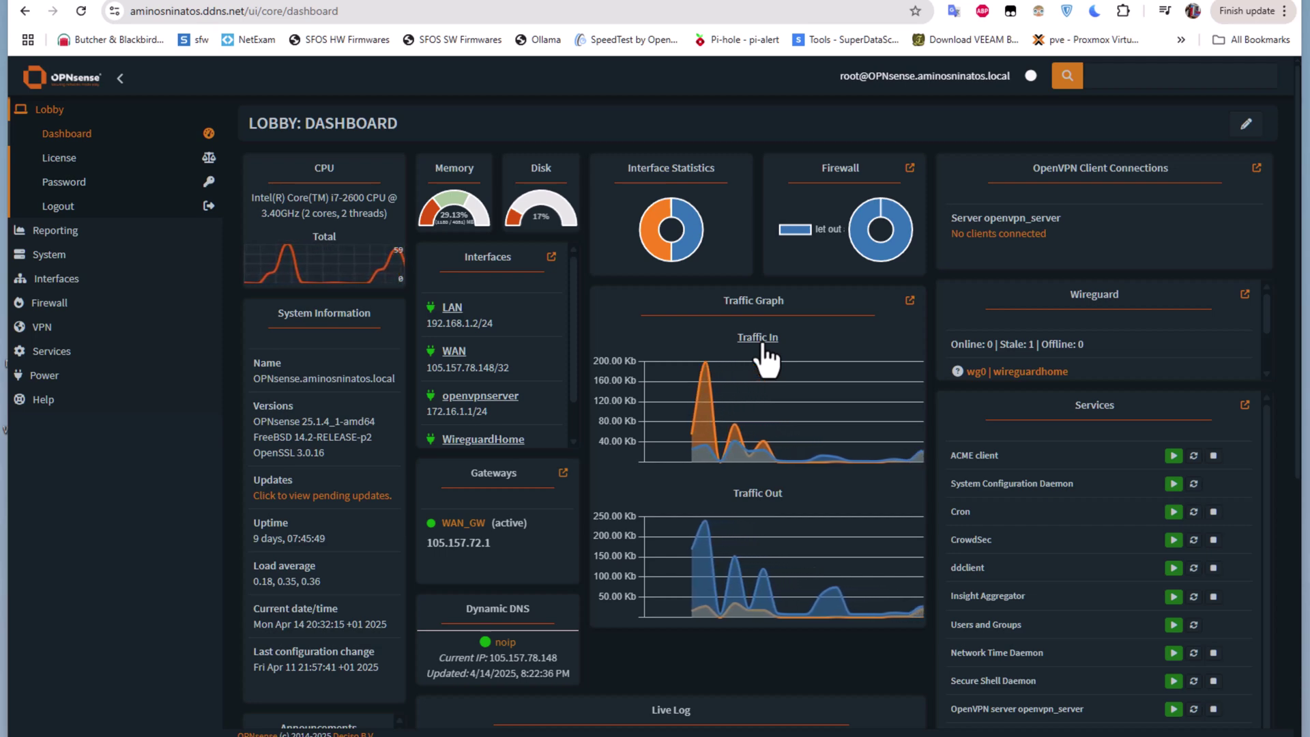
- Navigate through System > Access to the Users page listing the two admin accounts
{"action": "left_click", "coordinate": [68, 257]}
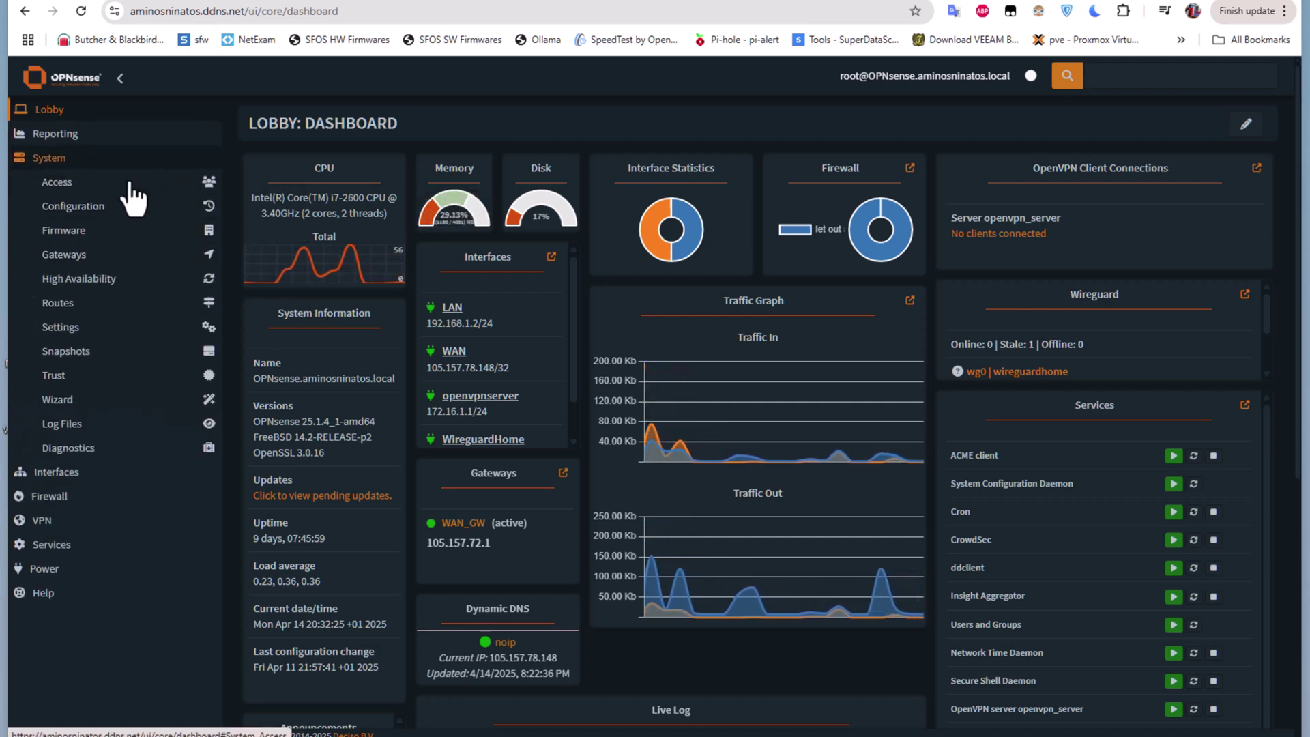
{"action": "left_click", "coordinate": [51, 181]}
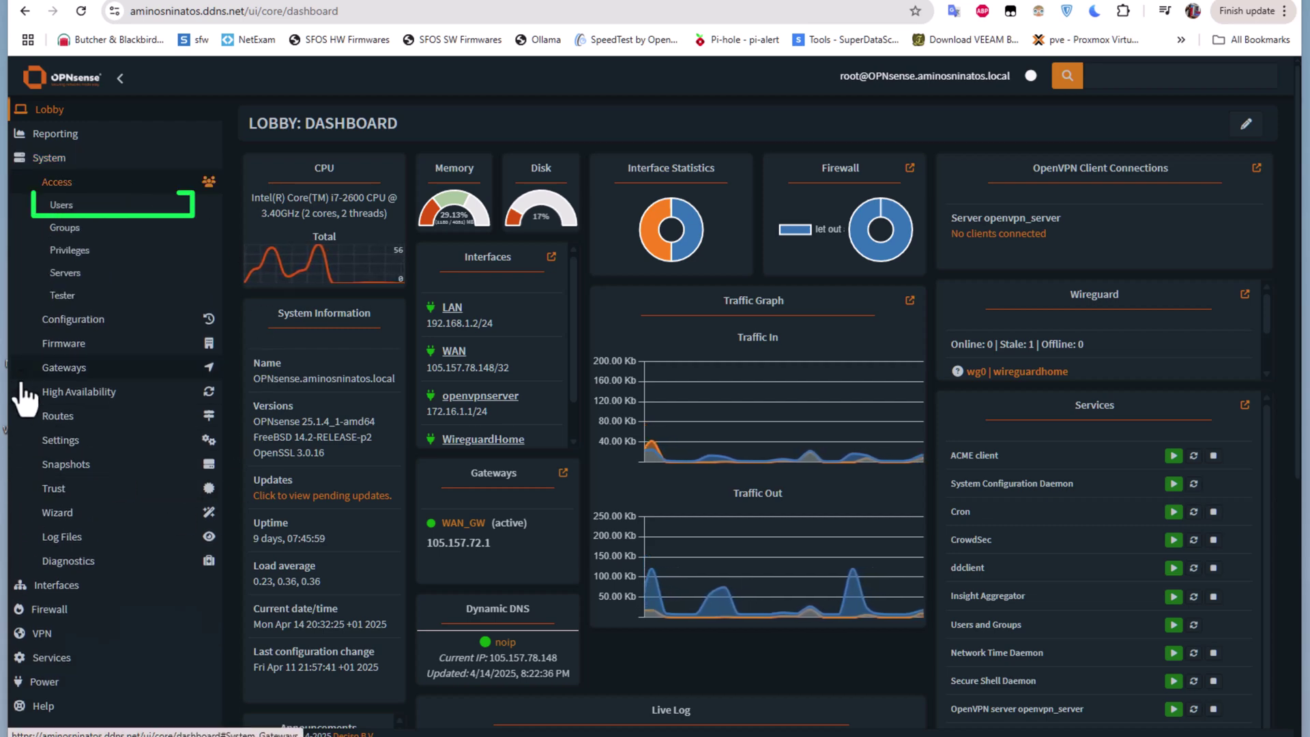
{"action": "left_click", "coordinate": [63, 207]}
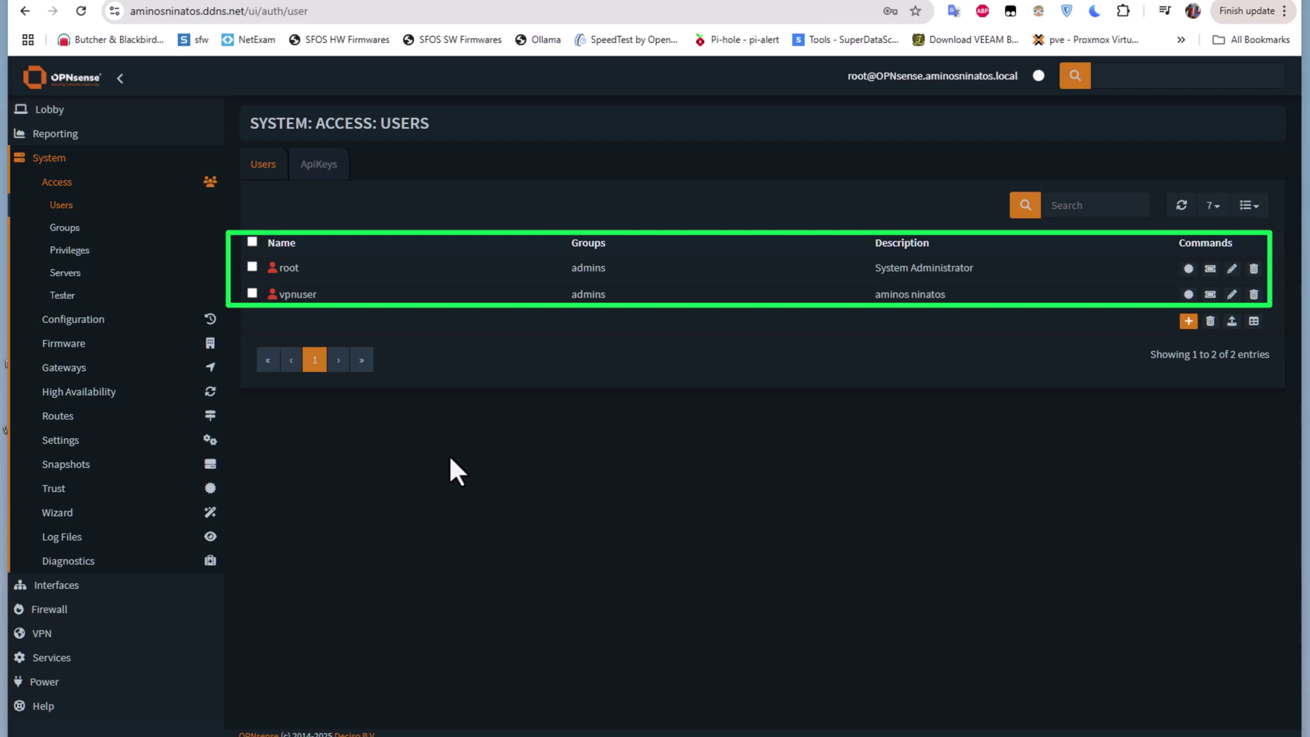
- Start a new user account with its username, password and the suggested full name
{"action": "left_click", "coordinate": [1189, 320]}
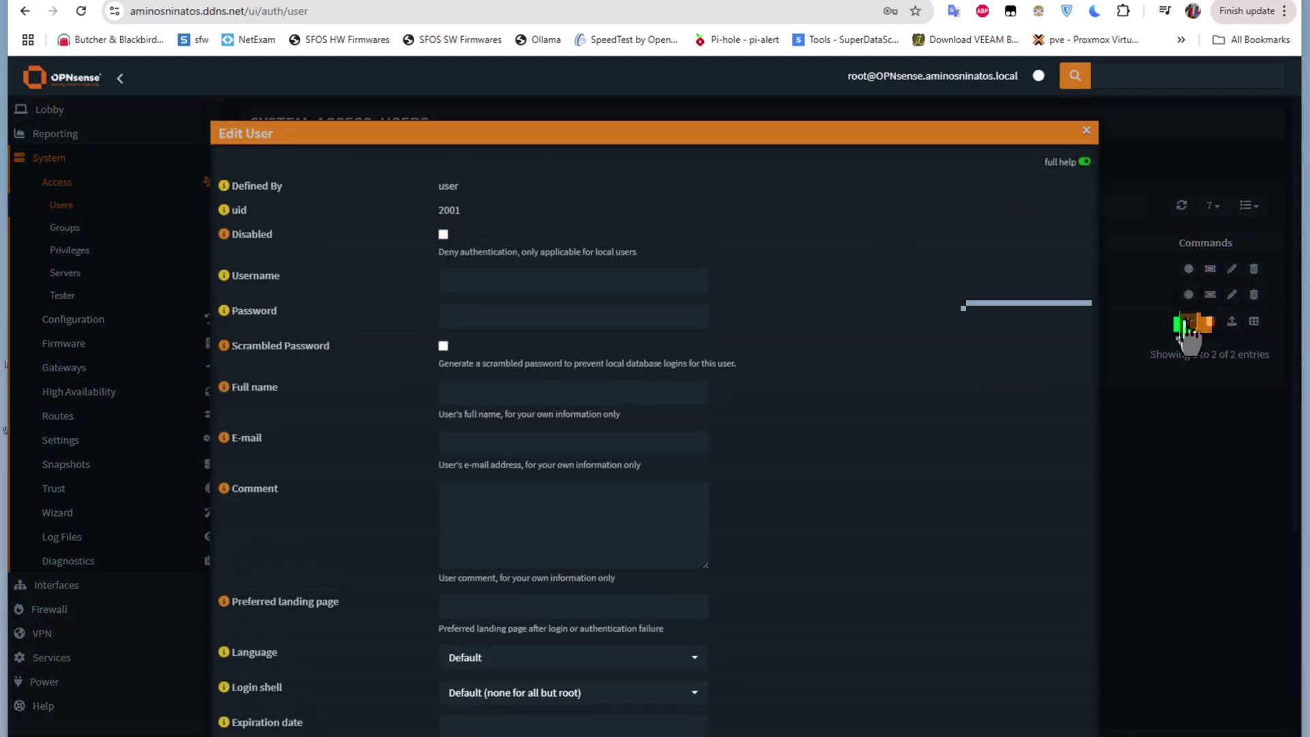
{"action": "left_click", "coordinate": [476, 283]}
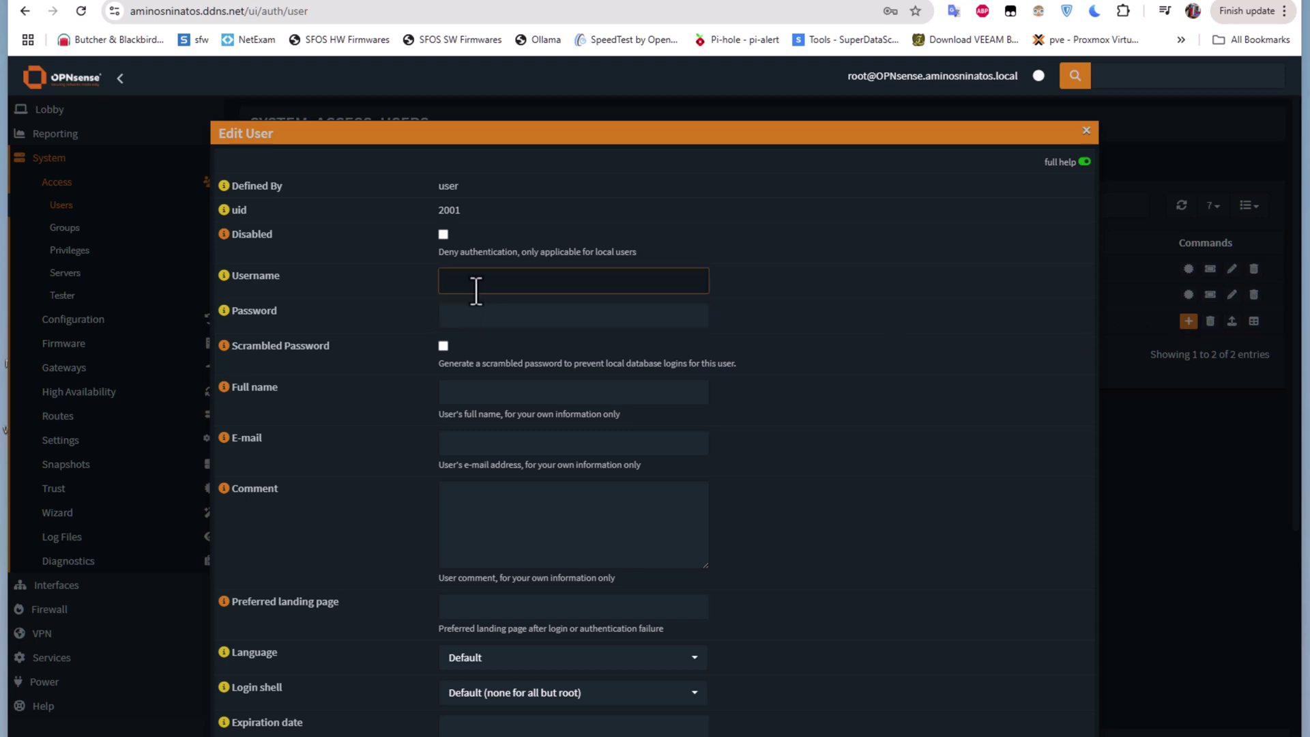
{"action": "type", "text": "aminos"}
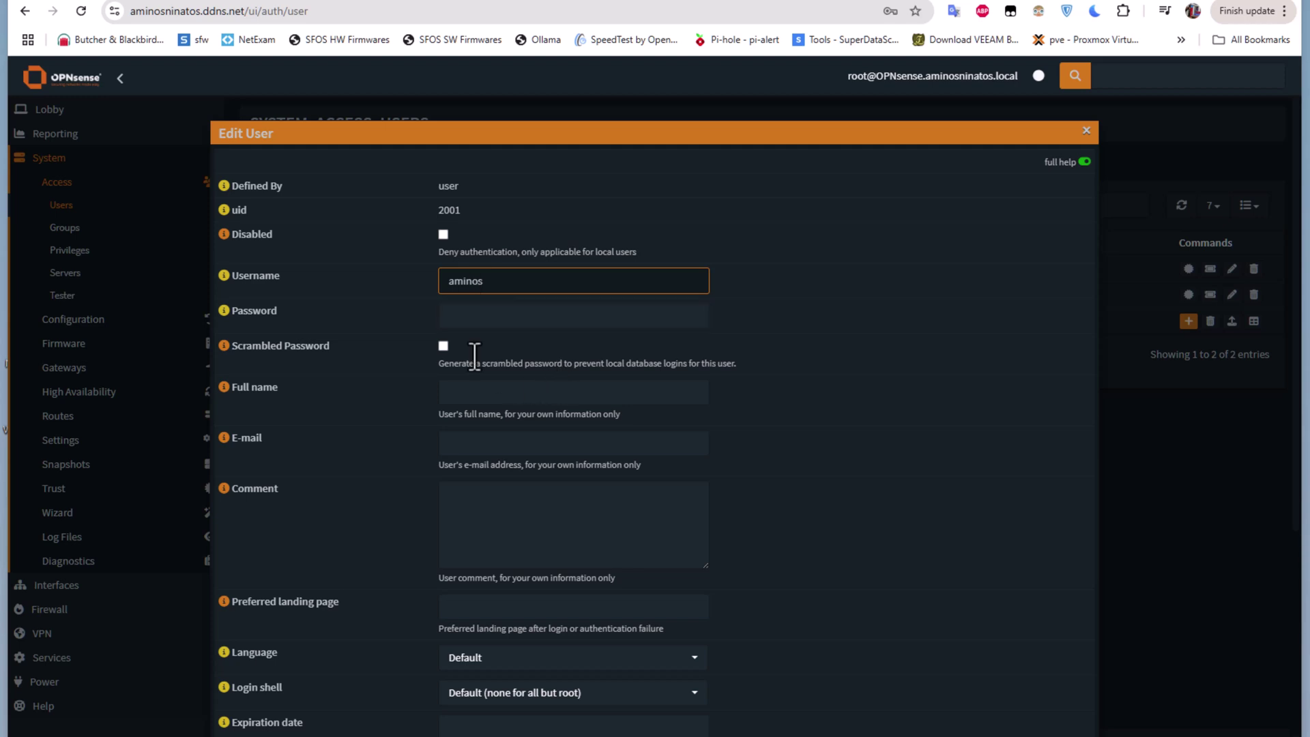
{"action": "left_click", "coordinate": [464, 317]}
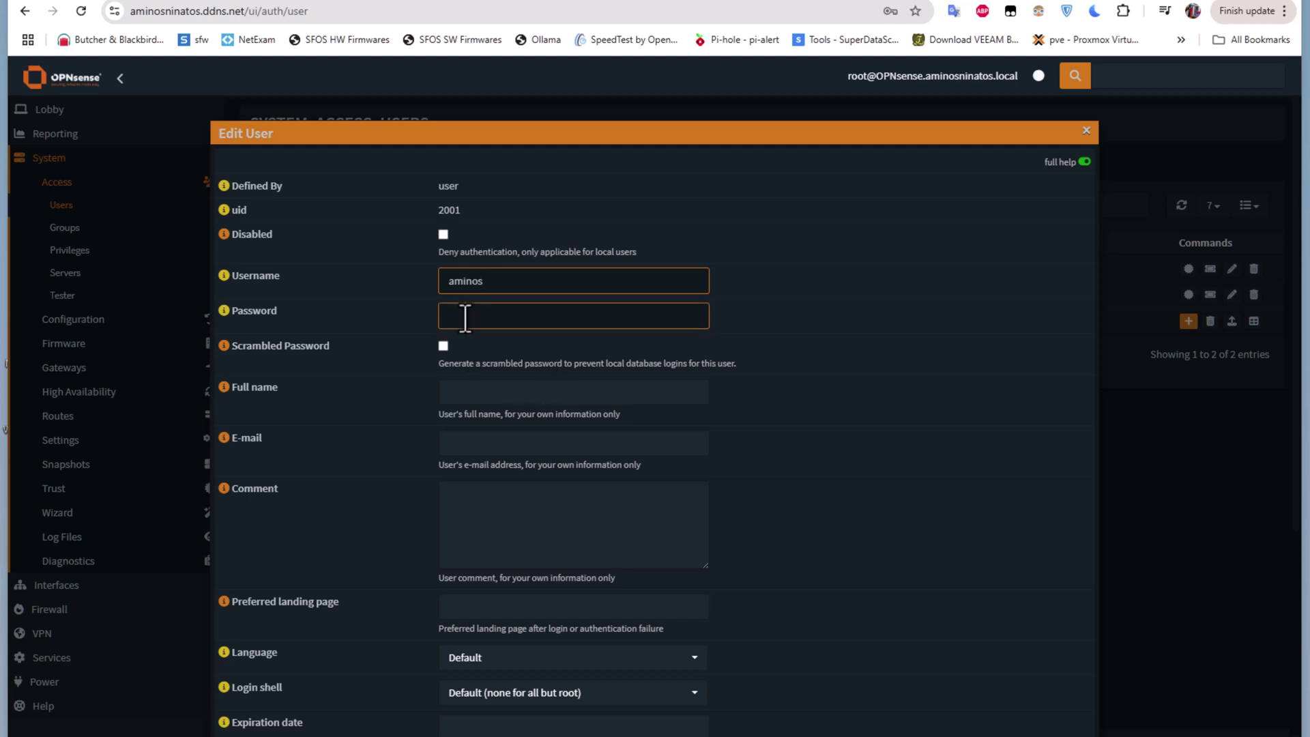
{"action": "type", "text": "****"}
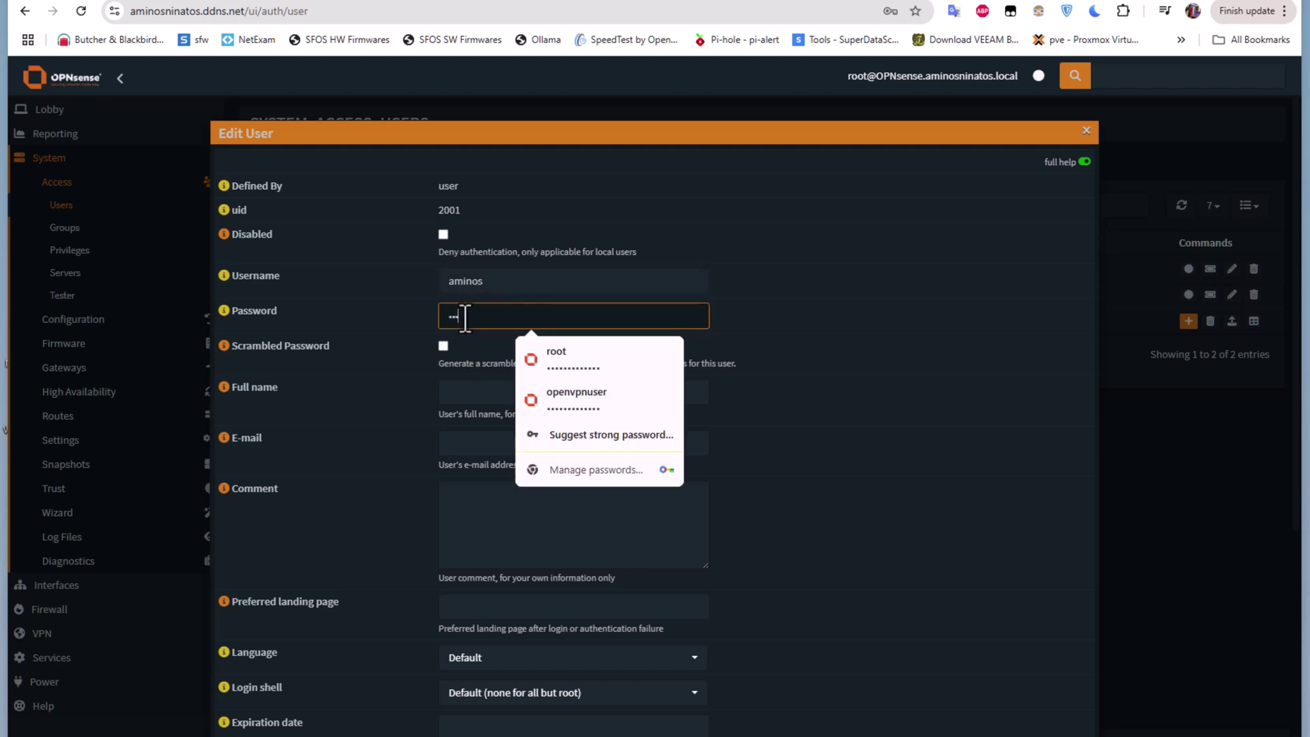
{"action": "type", "text": "****"}
{"action": "scroll", "coordinate": [942, 535], "scroll_direction": "down", "scroll_amount": 3}
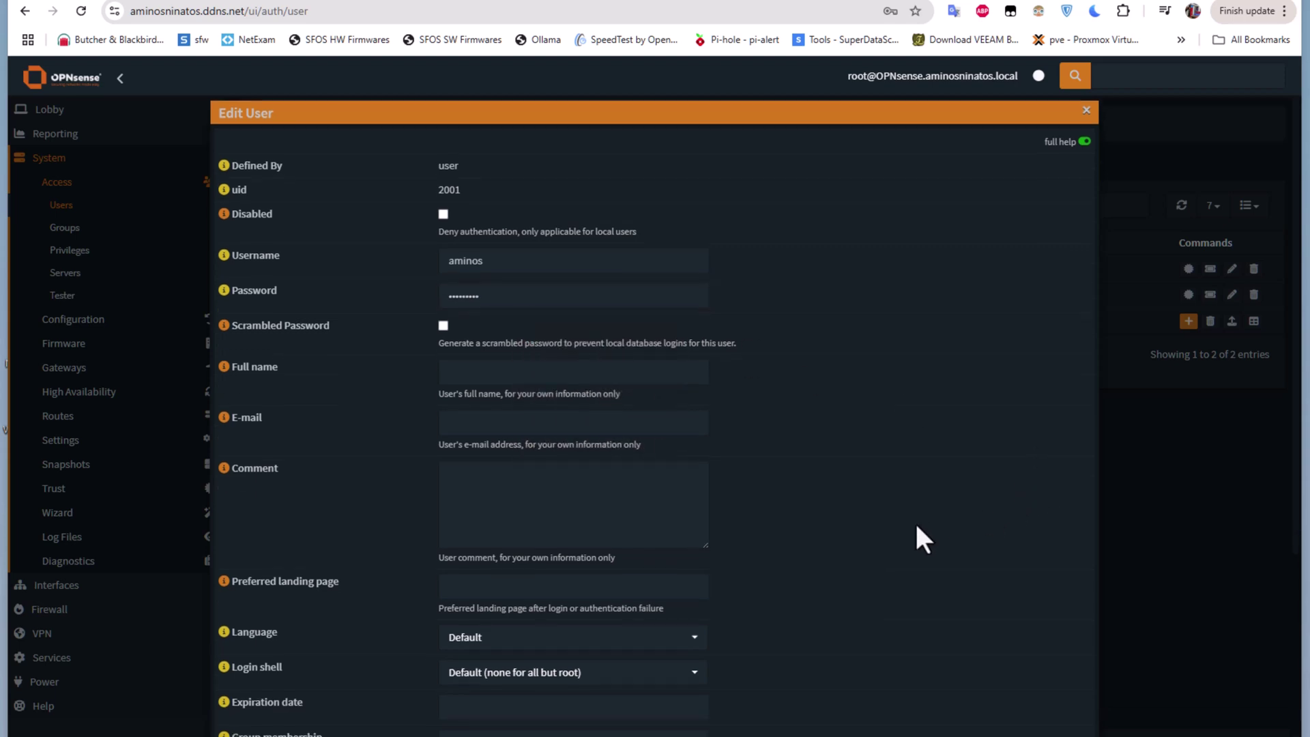
{"action": "scroll", "coordinate": [914, 521], "scroll_direction": "up", "scroll_amount": 1}
{"action": "left_click", "coordinate": [501, 237]}
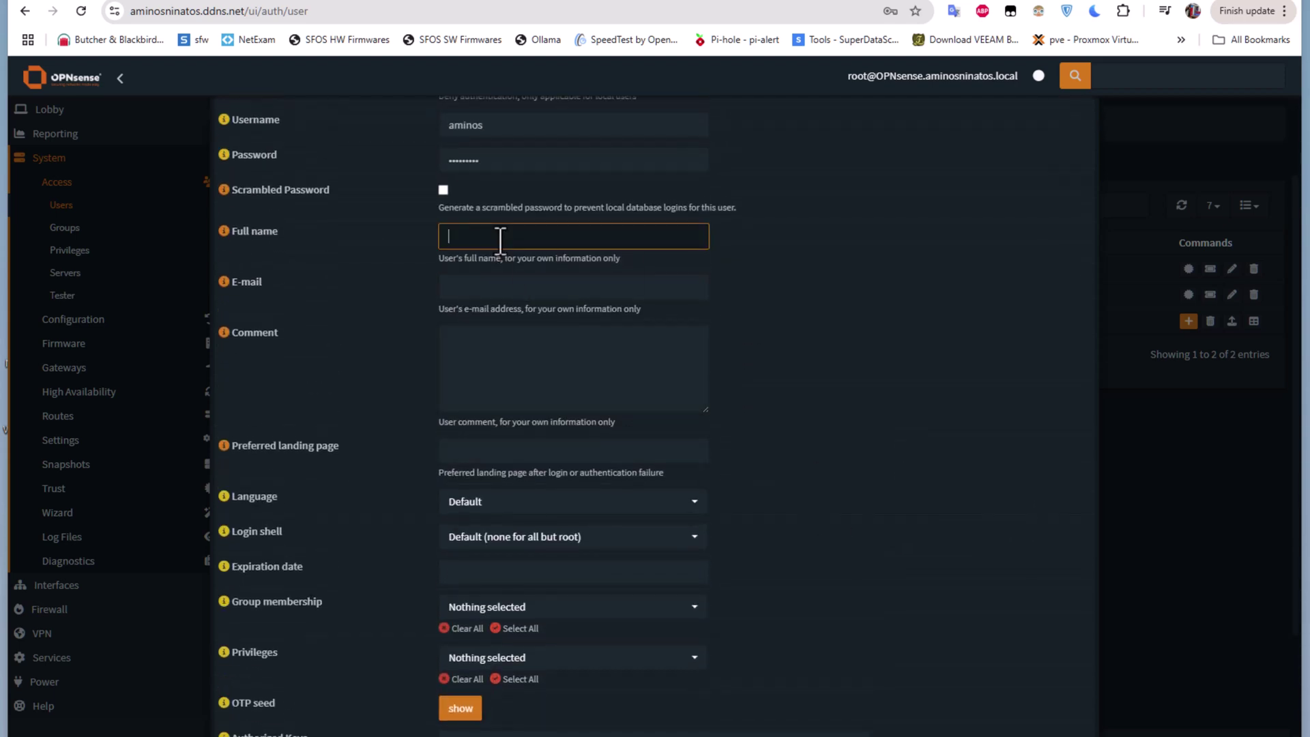
{"action": "left_click", "coordinate": [575, 276]}
- Add the new user to the admins group and save the account
{"action": "left_click", "coordinate": [553, 355]}
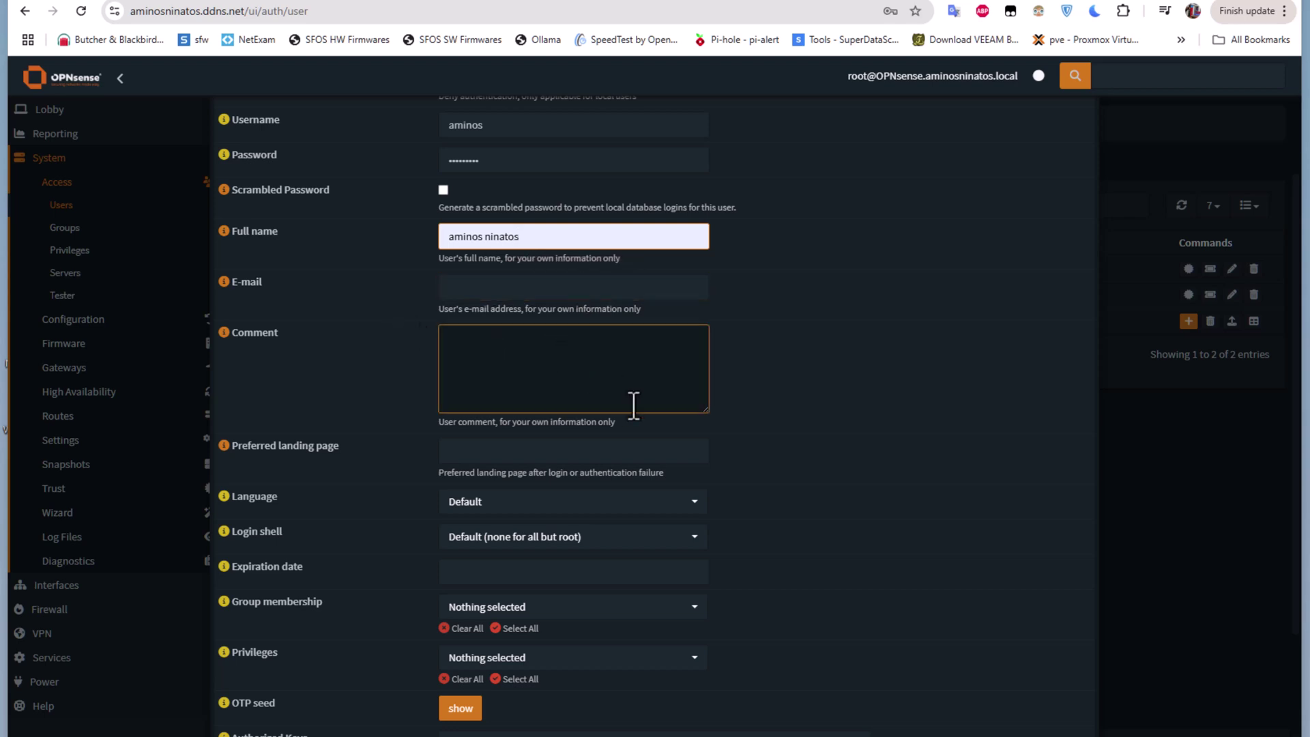
{"action": "left_click", "coordinate": [478, 288]}
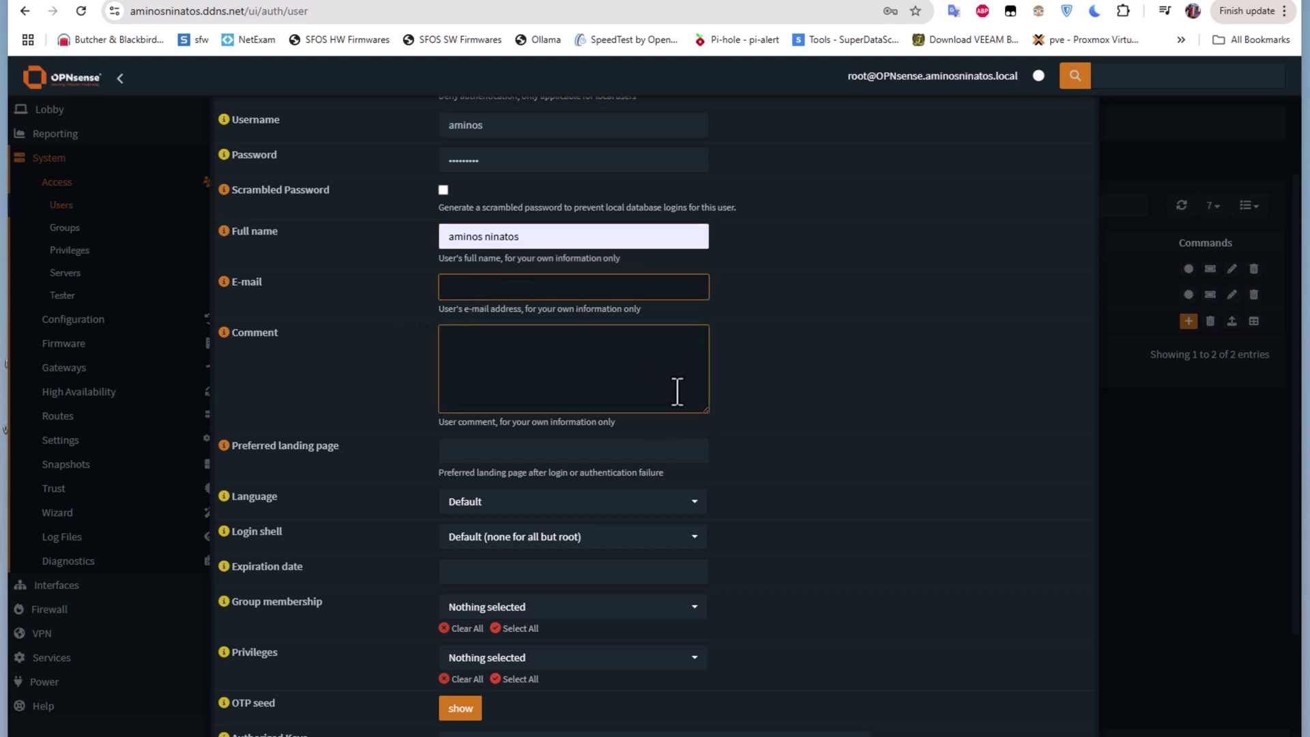
{"action": "scroll", "coordinate": [802, 527], "scroll_direction": "down", "scroll_amount": 1}
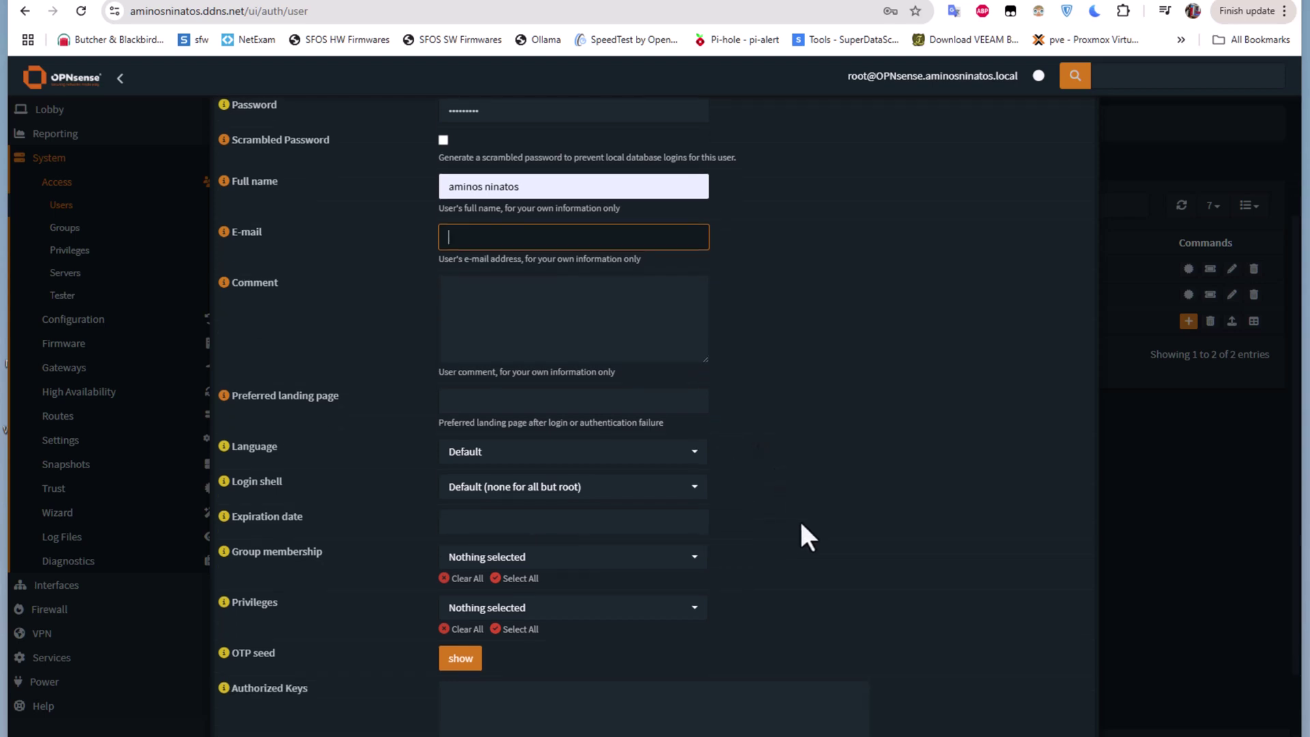
{"action": "scroll", "coordinate": [800, 519], "scroll_direction": "down", "scroll_amount": 1}
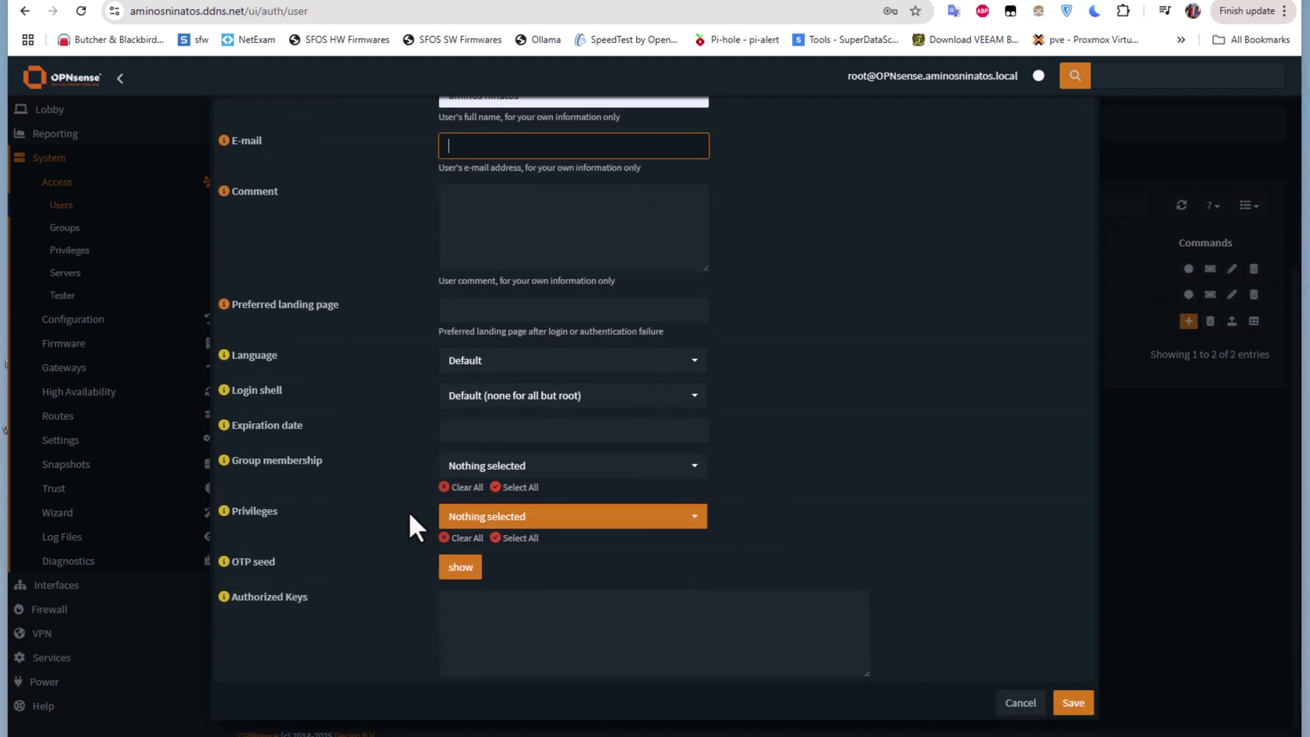
{"action": "left_click", "coordinate": [696, 466]}
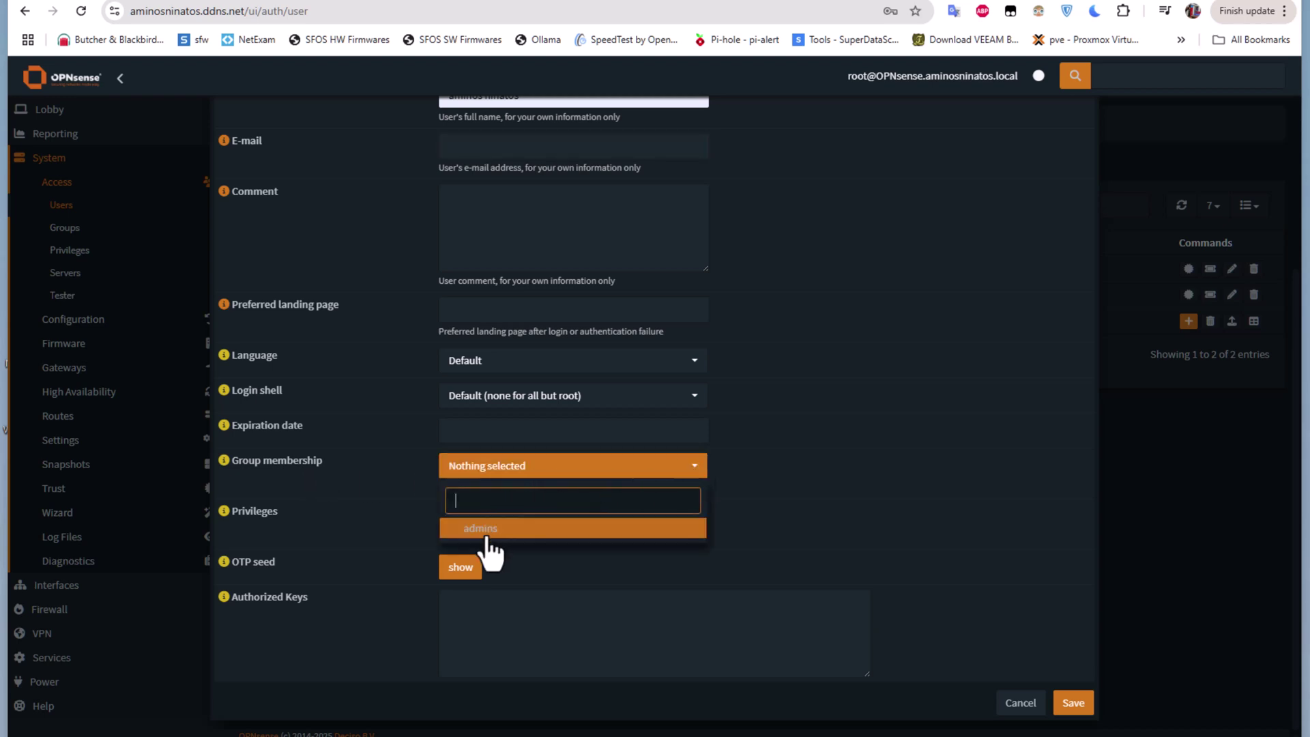
{"action": "left_click", "coordinate": [485, 530]}
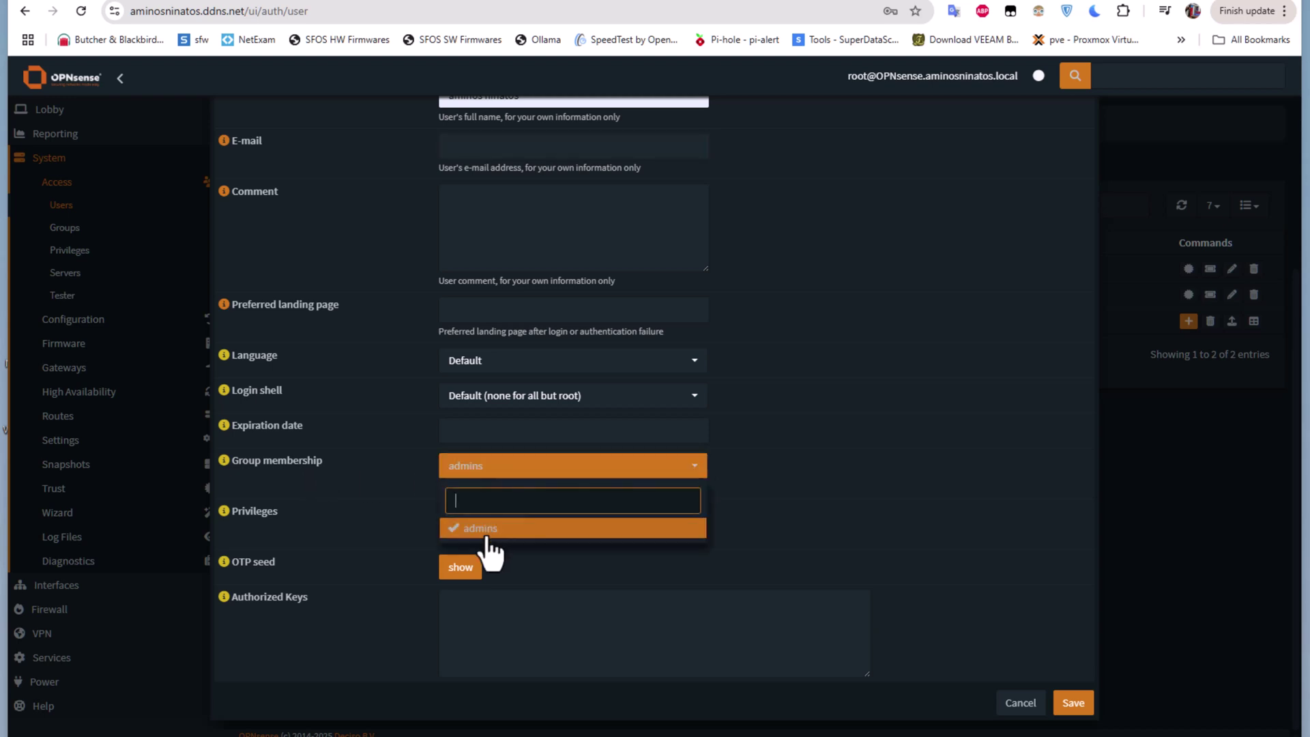
{"action": "left_click", "coordinate": [734, 541]}
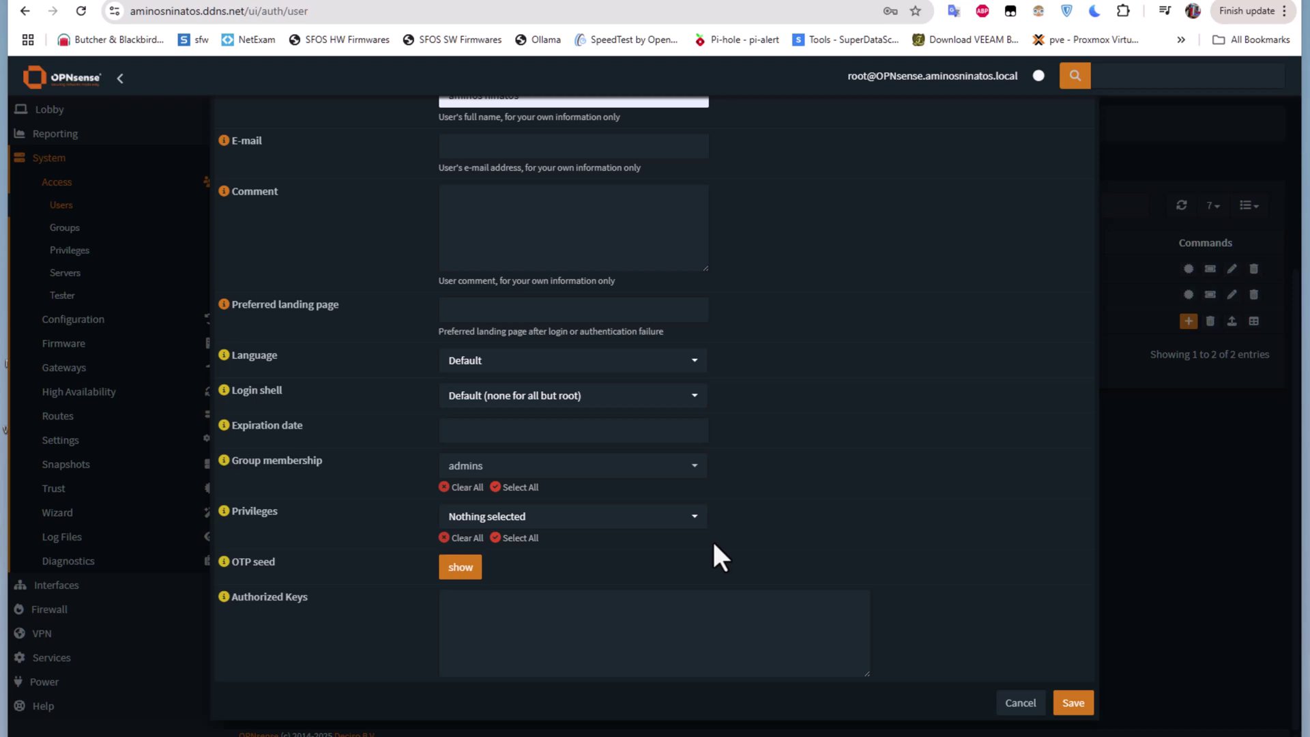
{"action": "left_click", "coordinate": [1072, 704]}
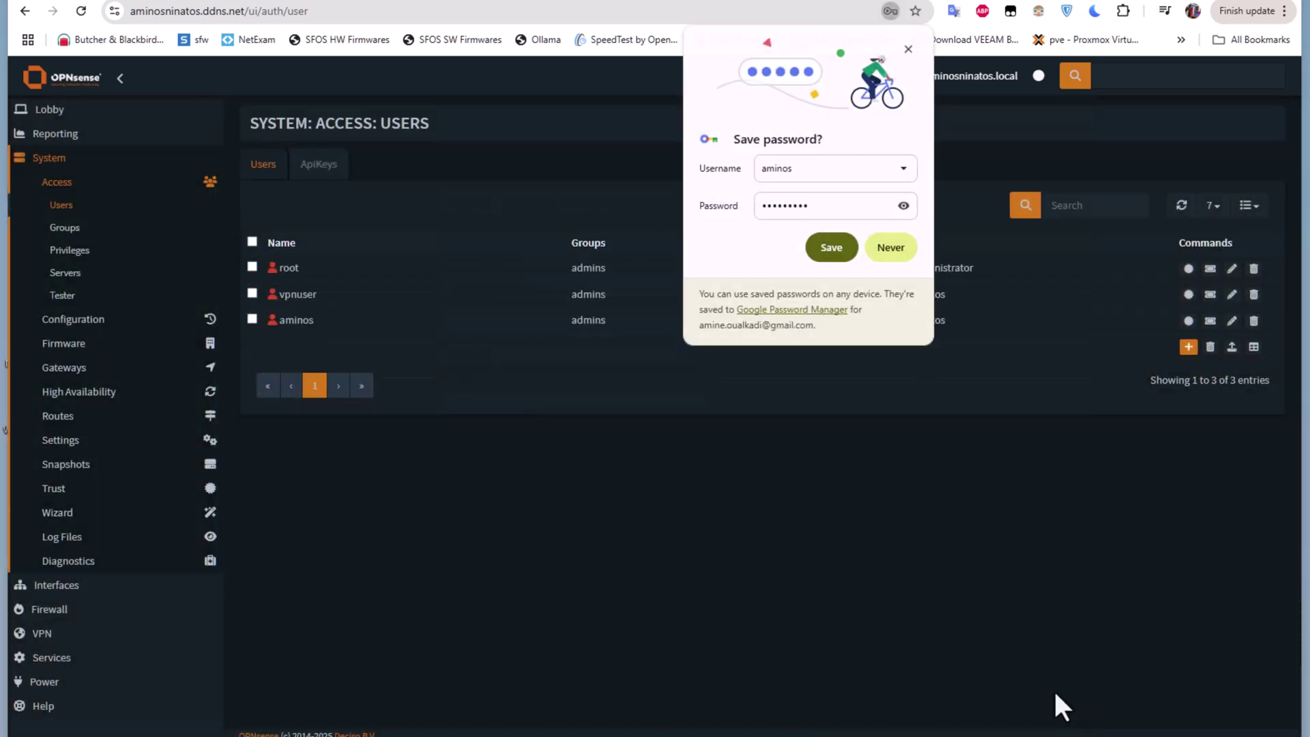
- Dismiss Chrome's save-password prompt and go to the authentication Servers page
{"action": "left_click", "coordinate": [831, 246]}
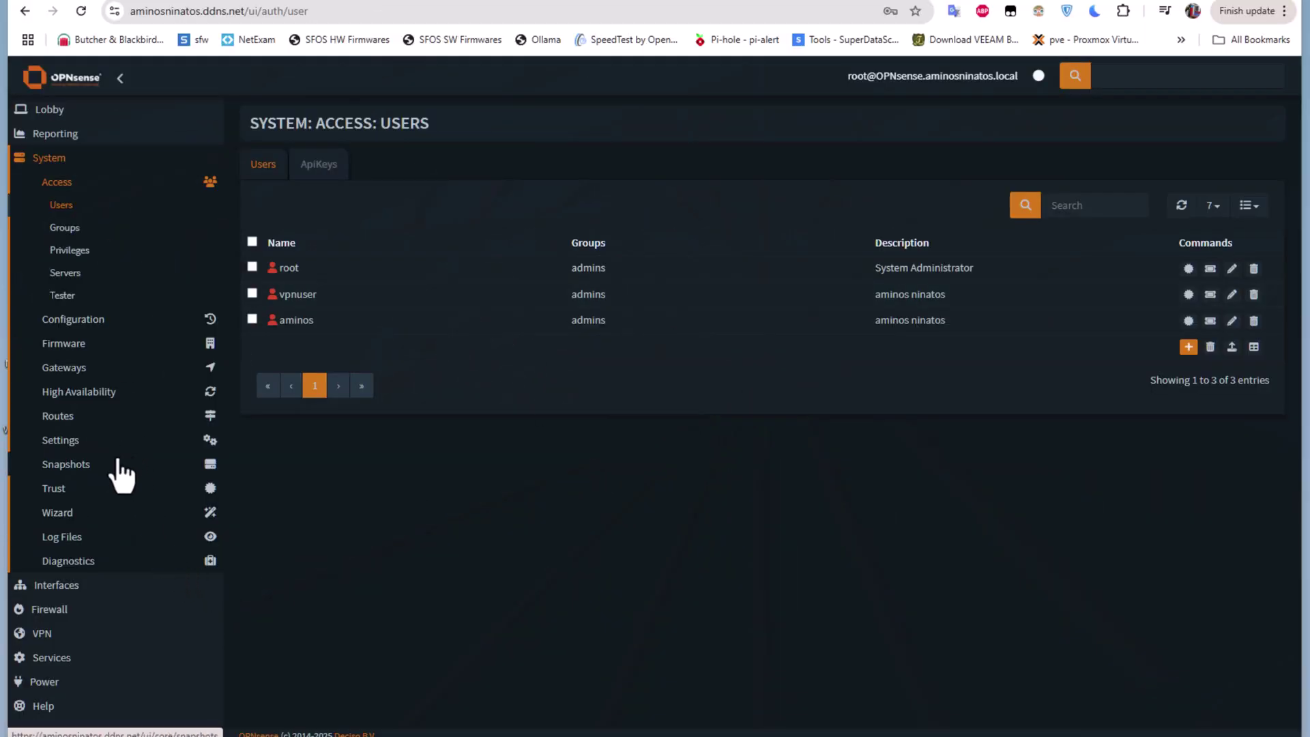
{"action": "left_click", "coordinate": [65, 274]}
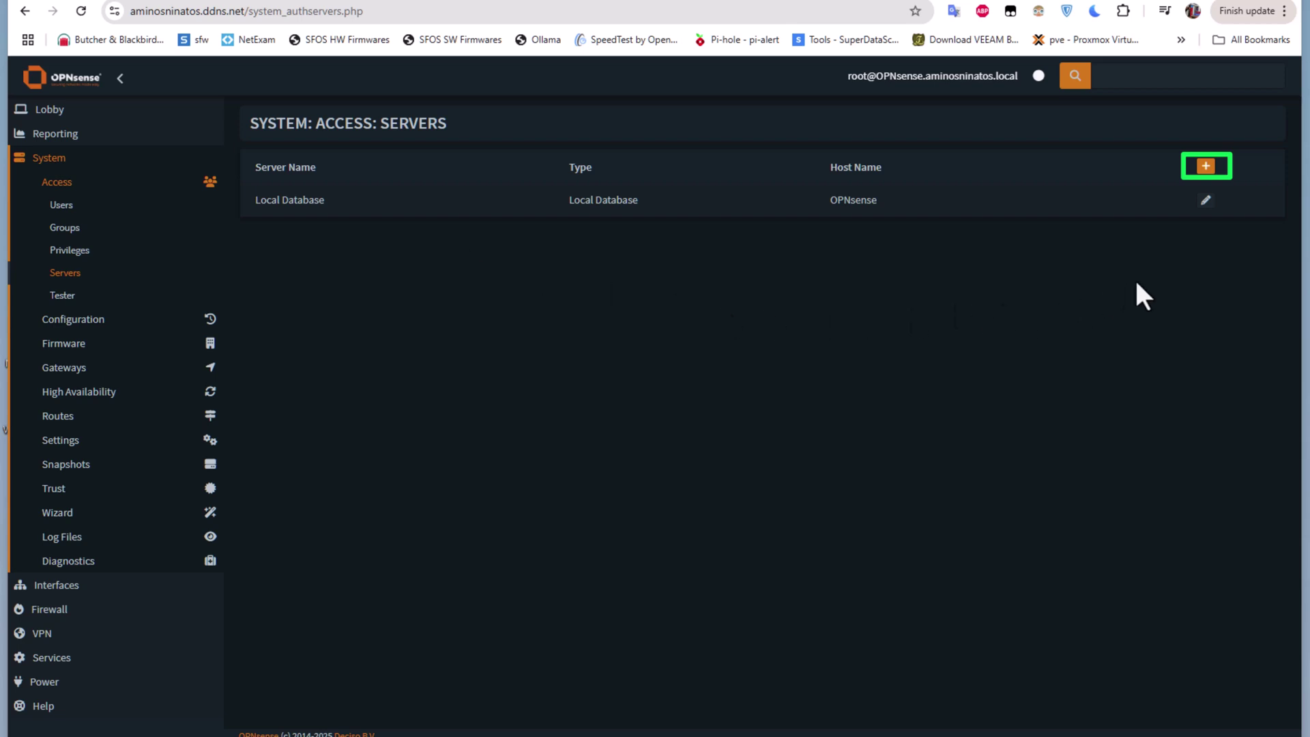
- Open a blank new authentication server form, defaulting to LDAP on port 389
{"action": "left_click", "coordinate": [1205, 167]}
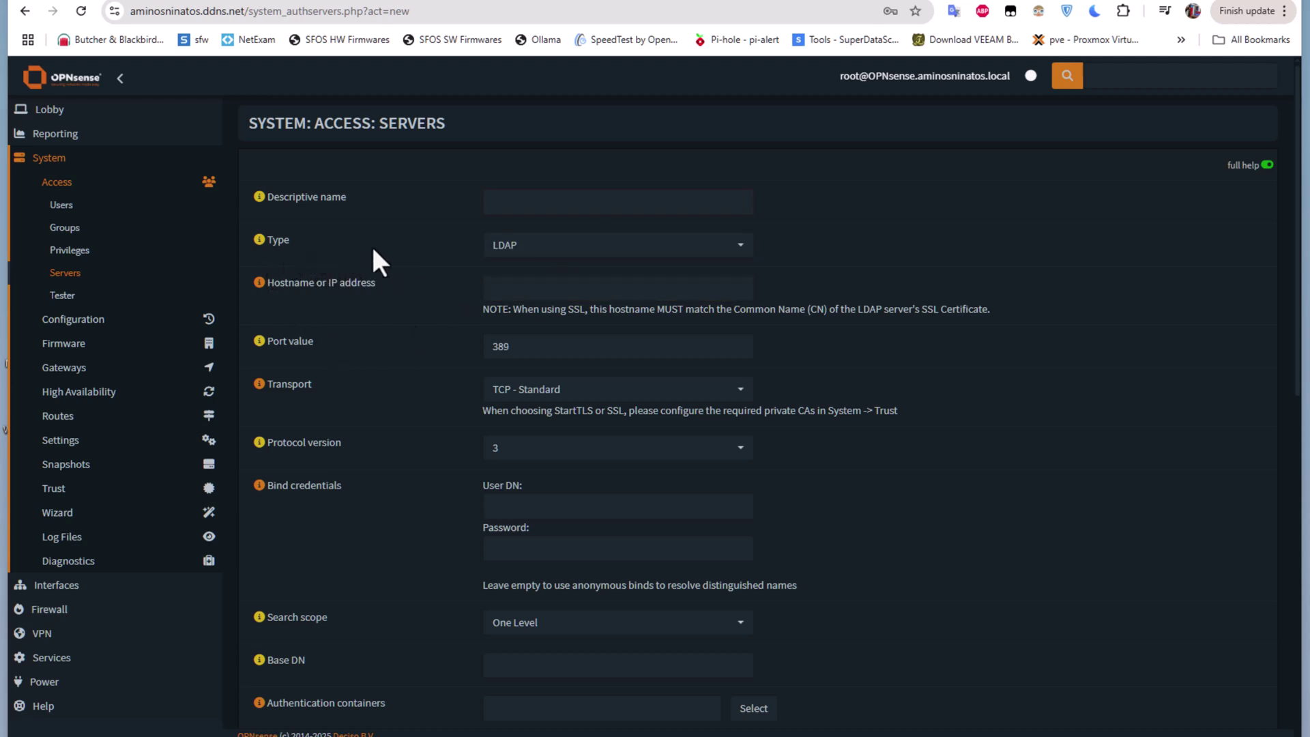
- Create and save a server named 'LOTP' of type Local + Timebased One Time Password
{"action": "left_click", "coordinate": [749, 252]}
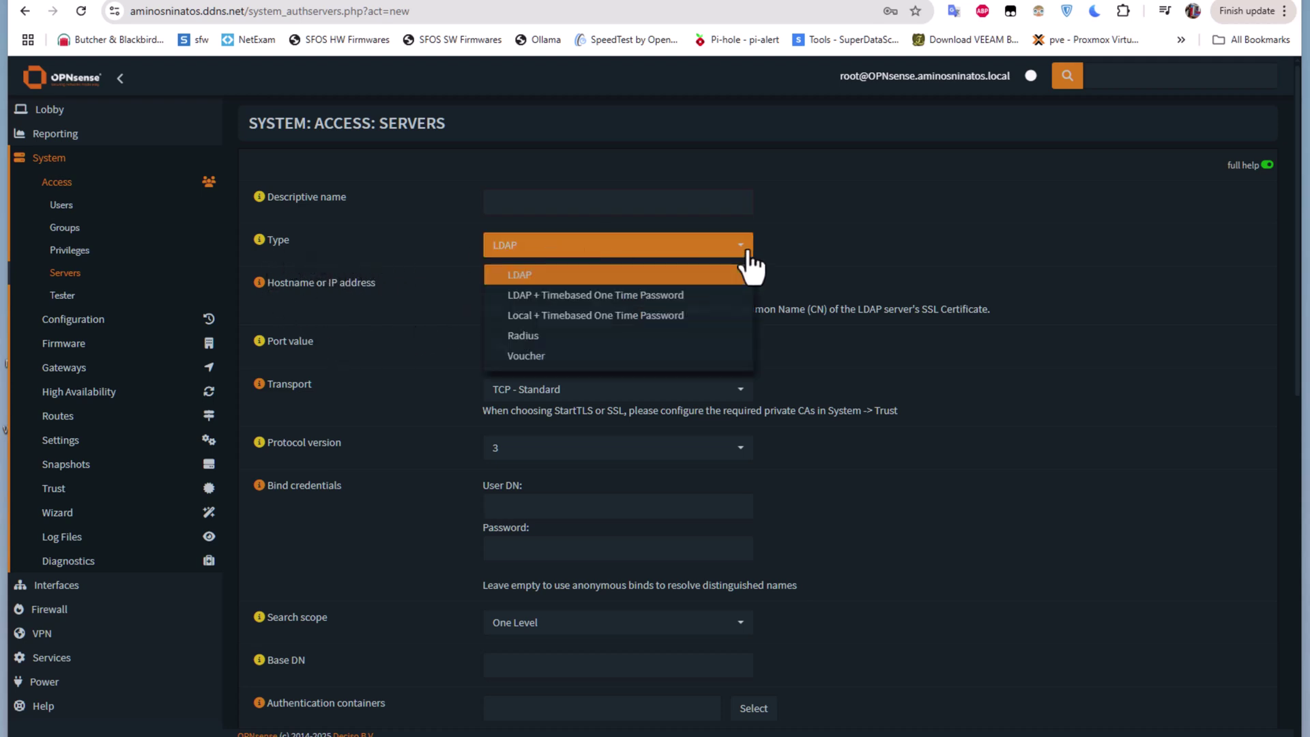
{"action": "left_click", "coordinate": [659, 325]}
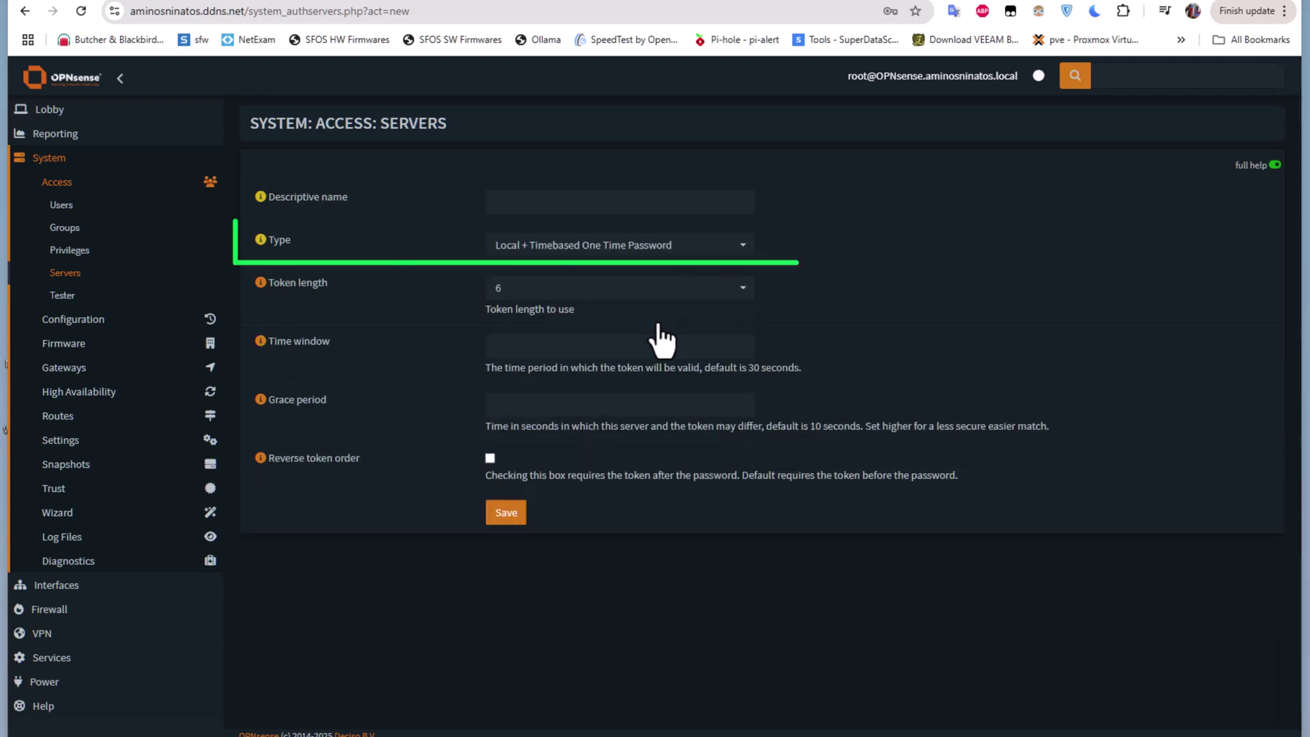
{"action": "left_click", "coordinate": [545, 201]}
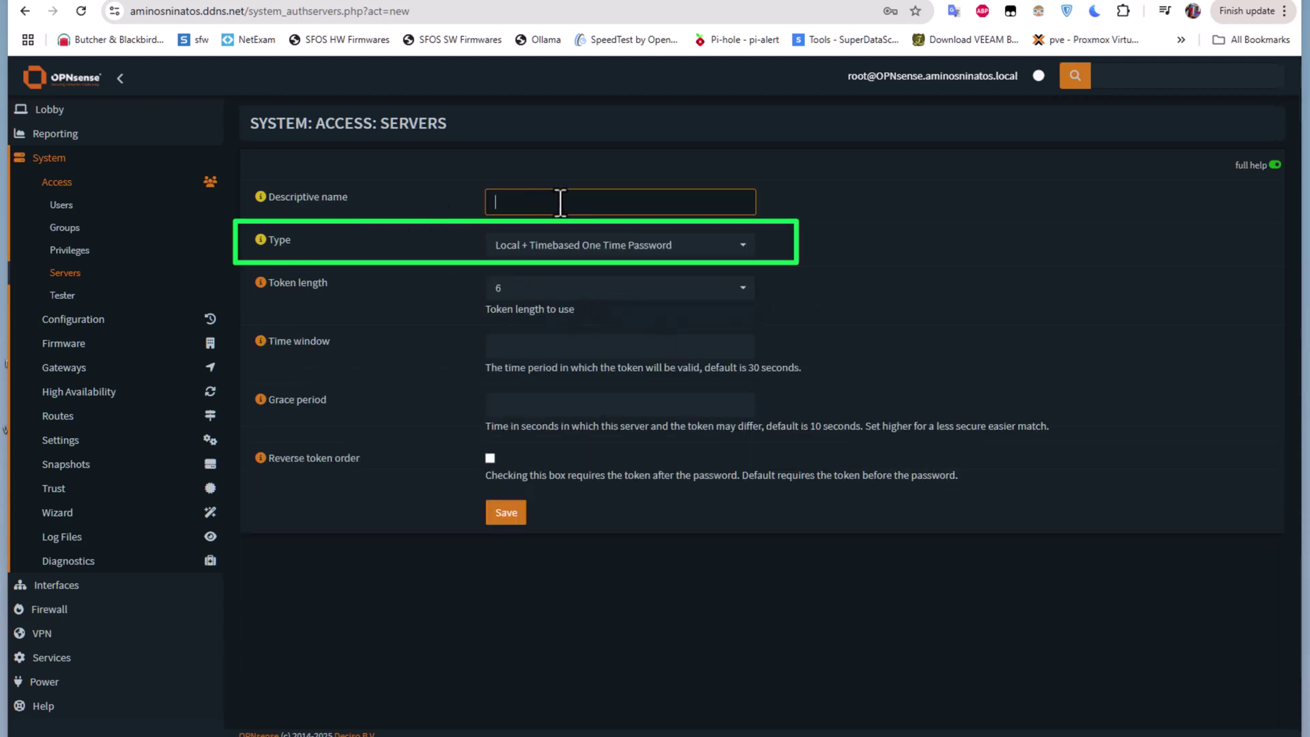
{"action": "type", "text": "LOTP"}
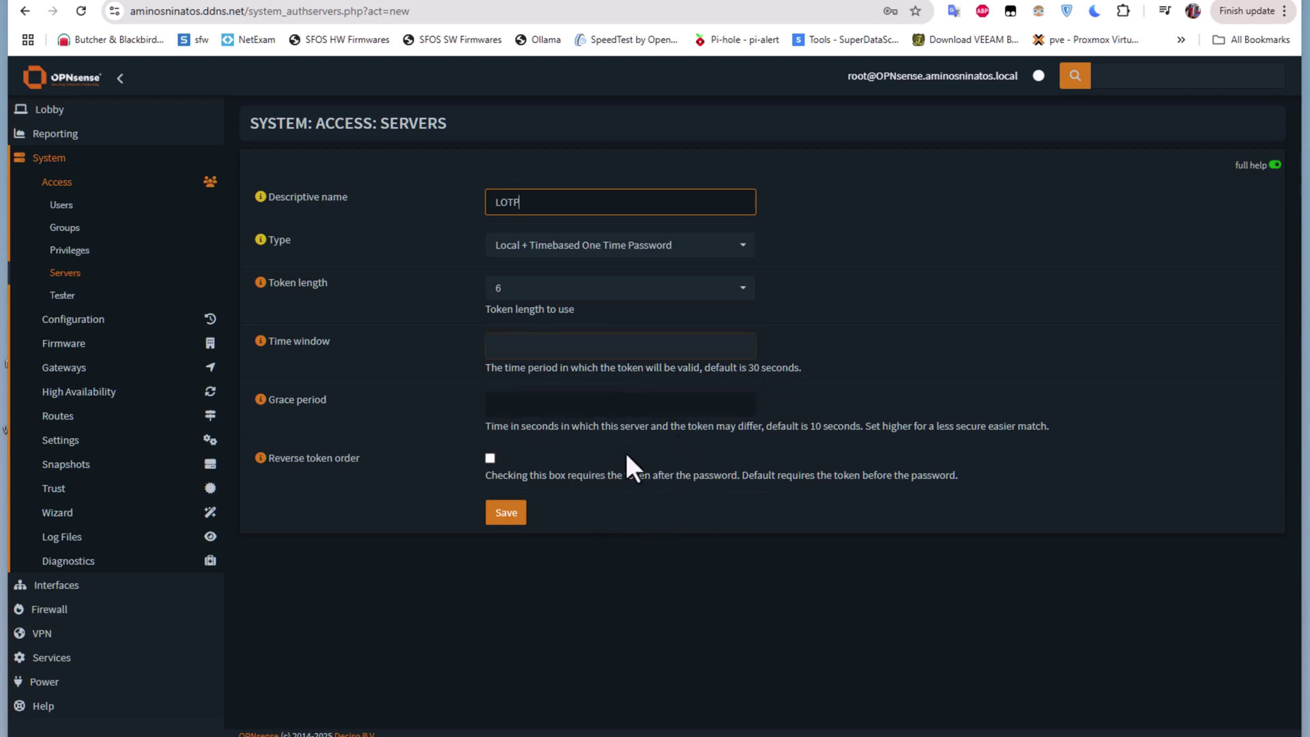
{"action": "left_click", "coordinate": [504, 517]}
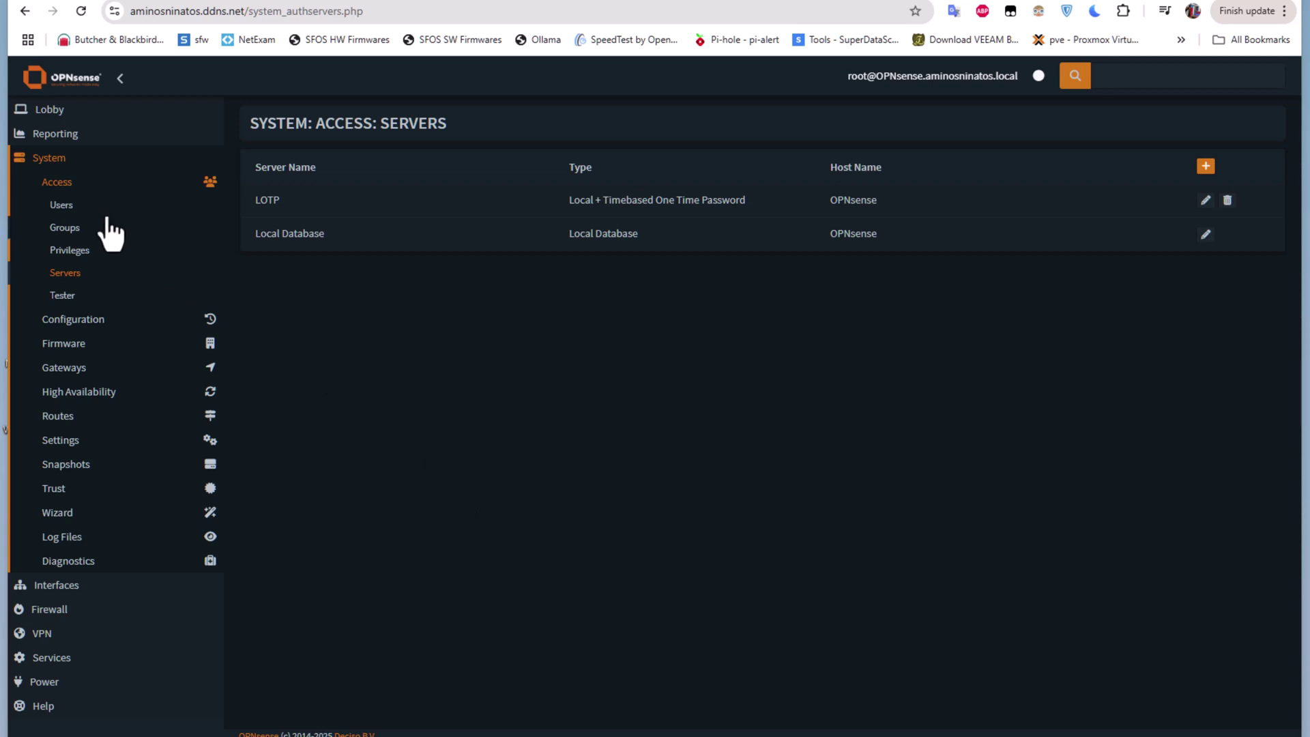
{"action": "left_click", "coordinate": [62, 207]}
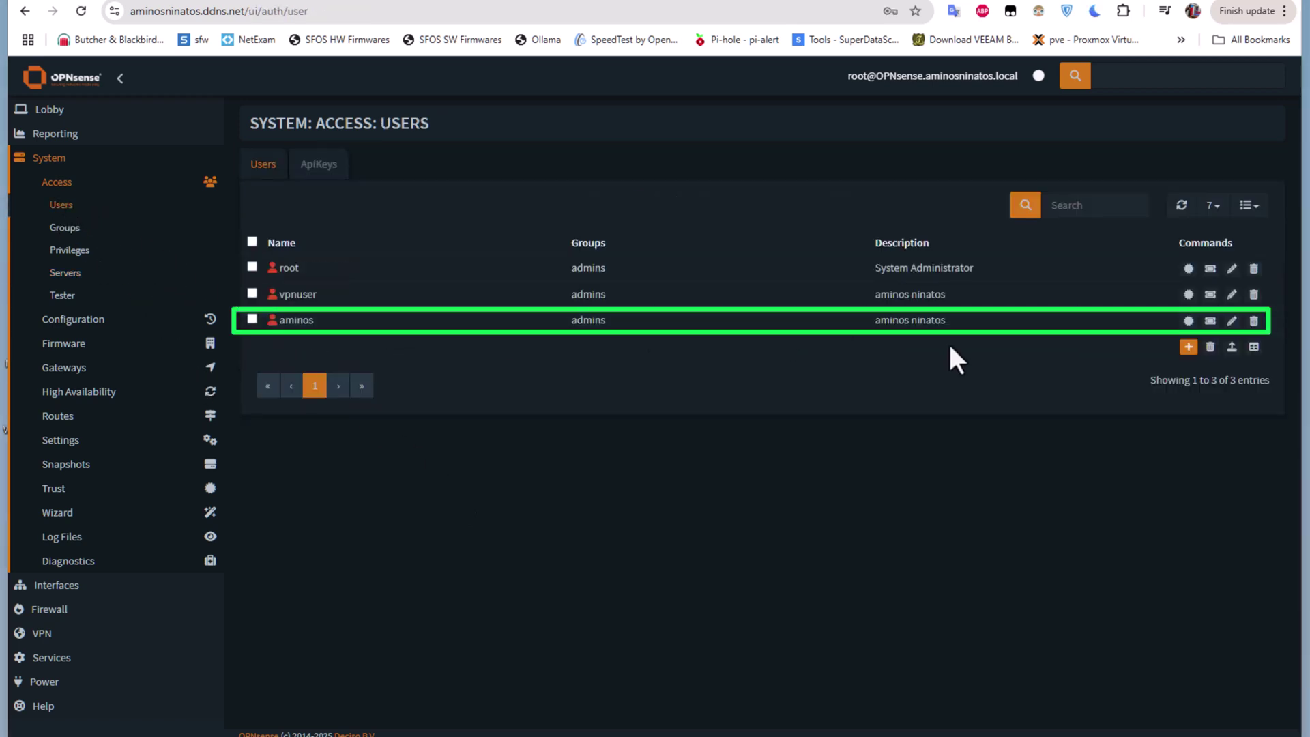
- Edit the third user, generate a fresh OTP seed and QR code, and save
{"action": "left_click", "coordinate": [1231, 321]}
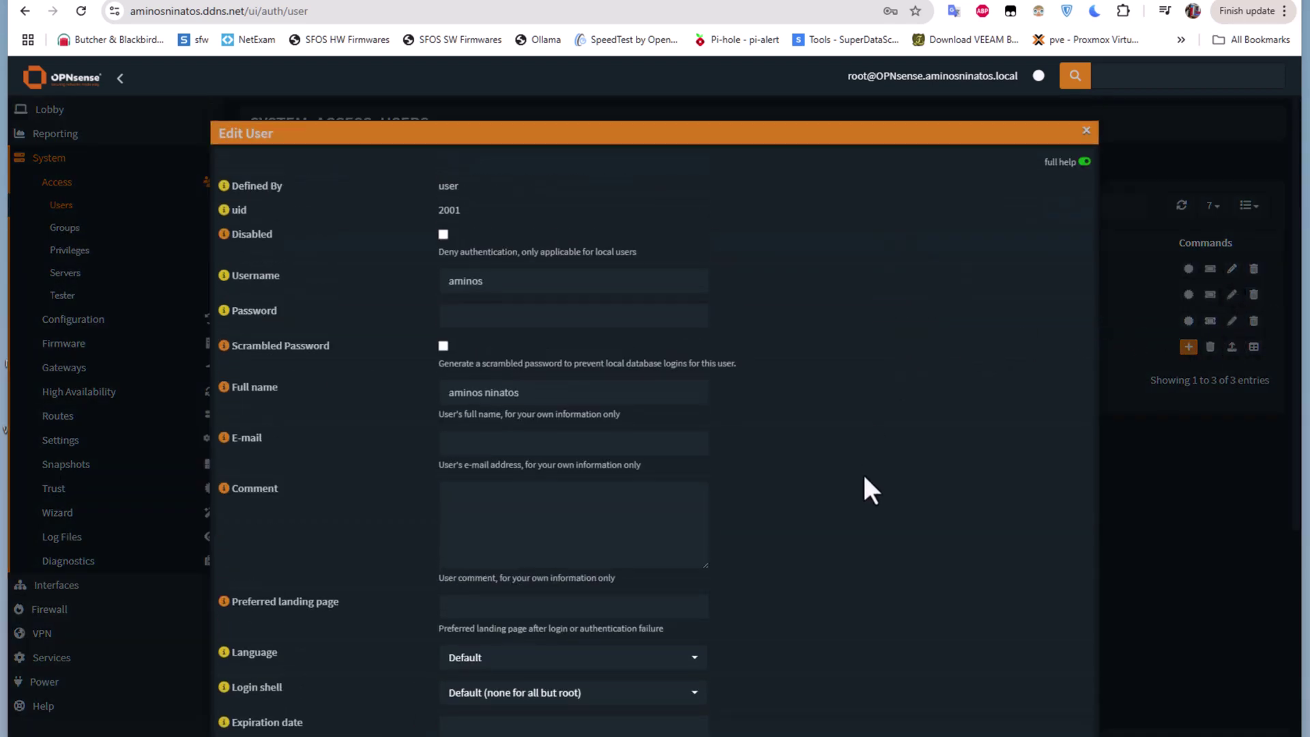
{"action": "scroll", "coordinate": [862, 494], "scroll_direction": "down", "scroll_amount": 4}
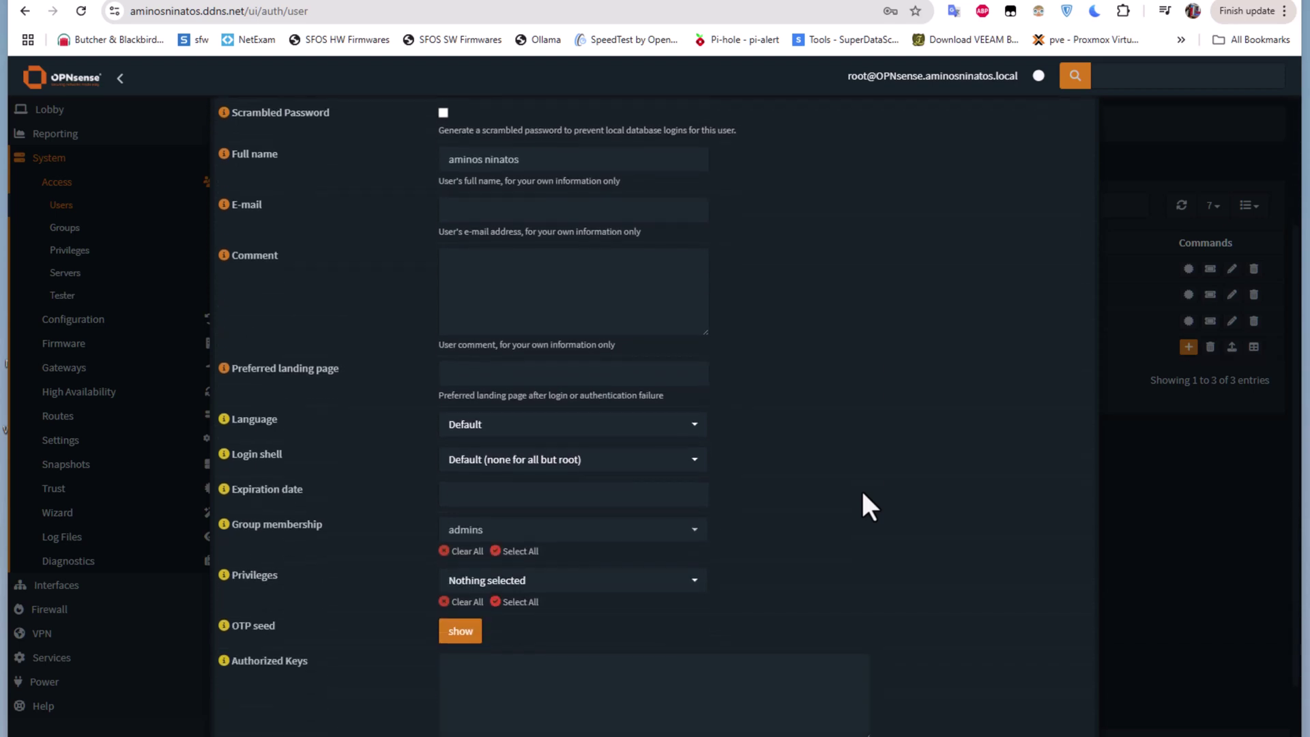
{"action": "scroll", "coordinate": [861, 488], "scroll_direction": "down", "scroll_amount": 1}
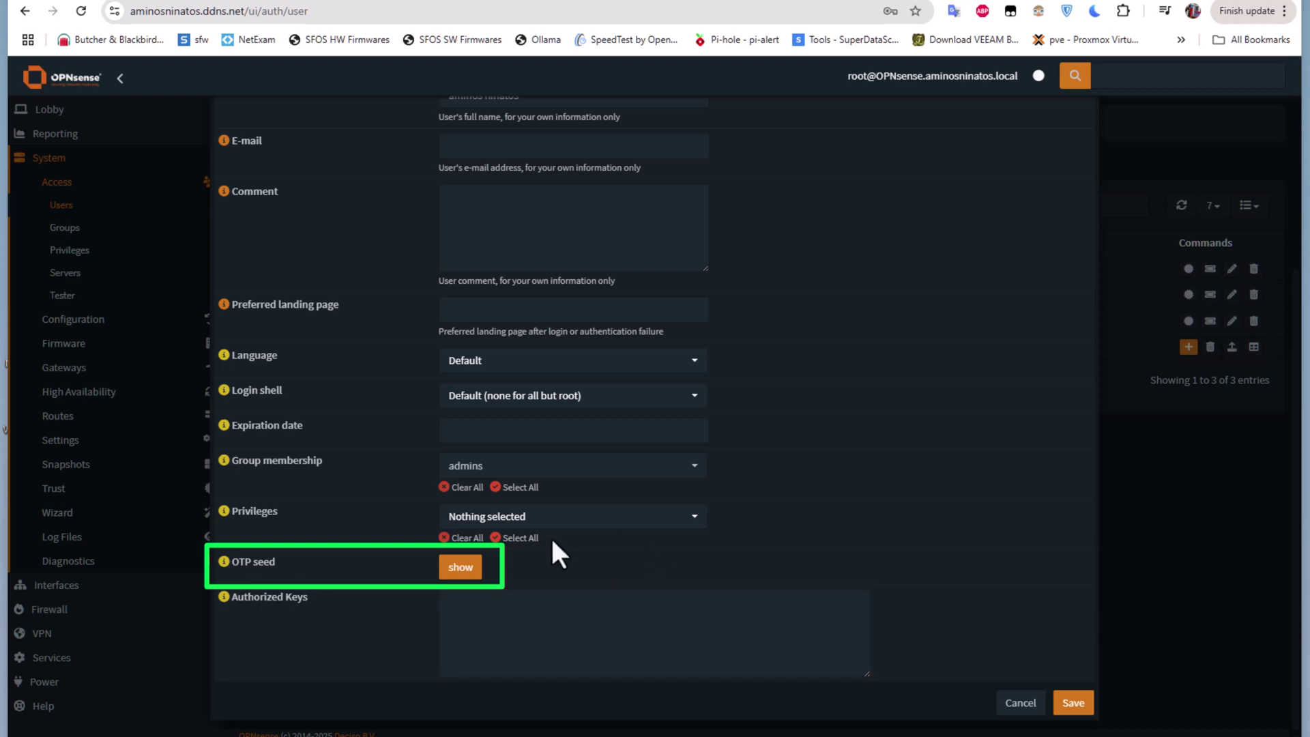
{"action": "left_click", "coordinate": [461, 566]}
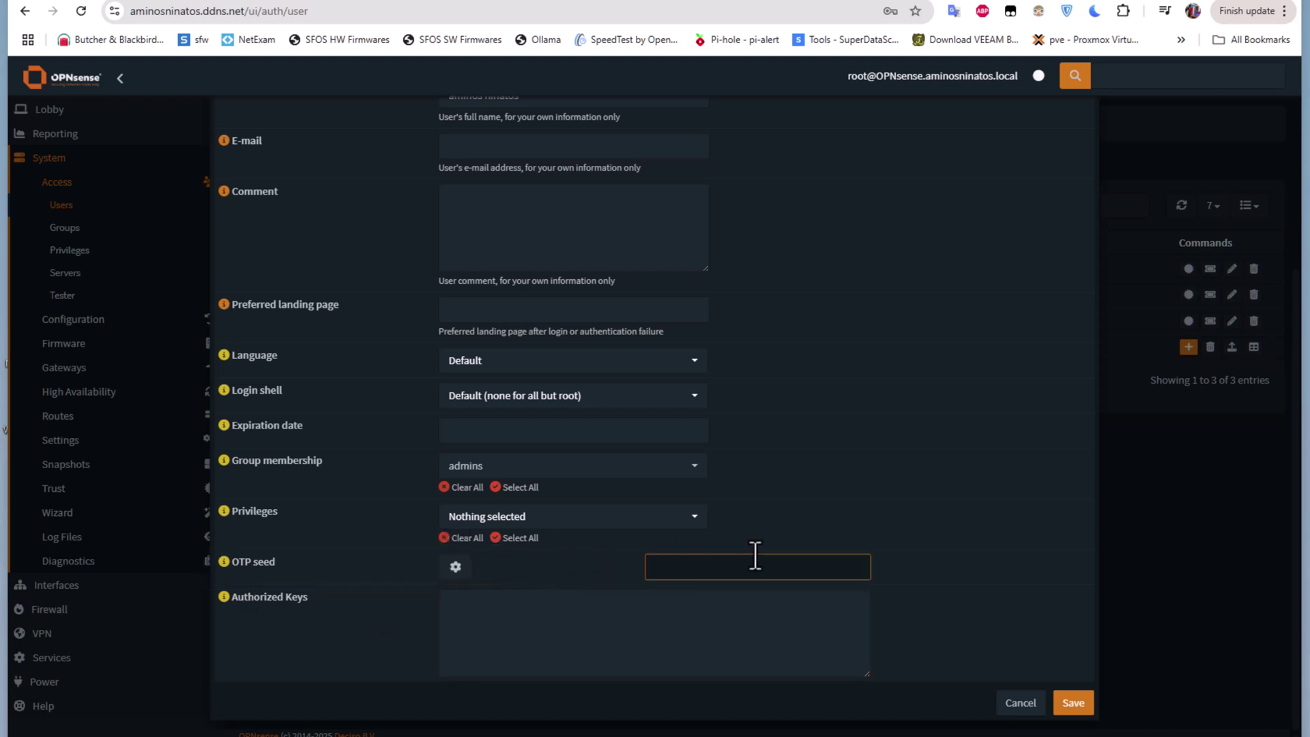
{"action": "left_click", "coordinate": [455, 567]}
{"action": "scroll", "coordinate": [872, 582], "scroll_direction": "down", "scroll_amount": 3}
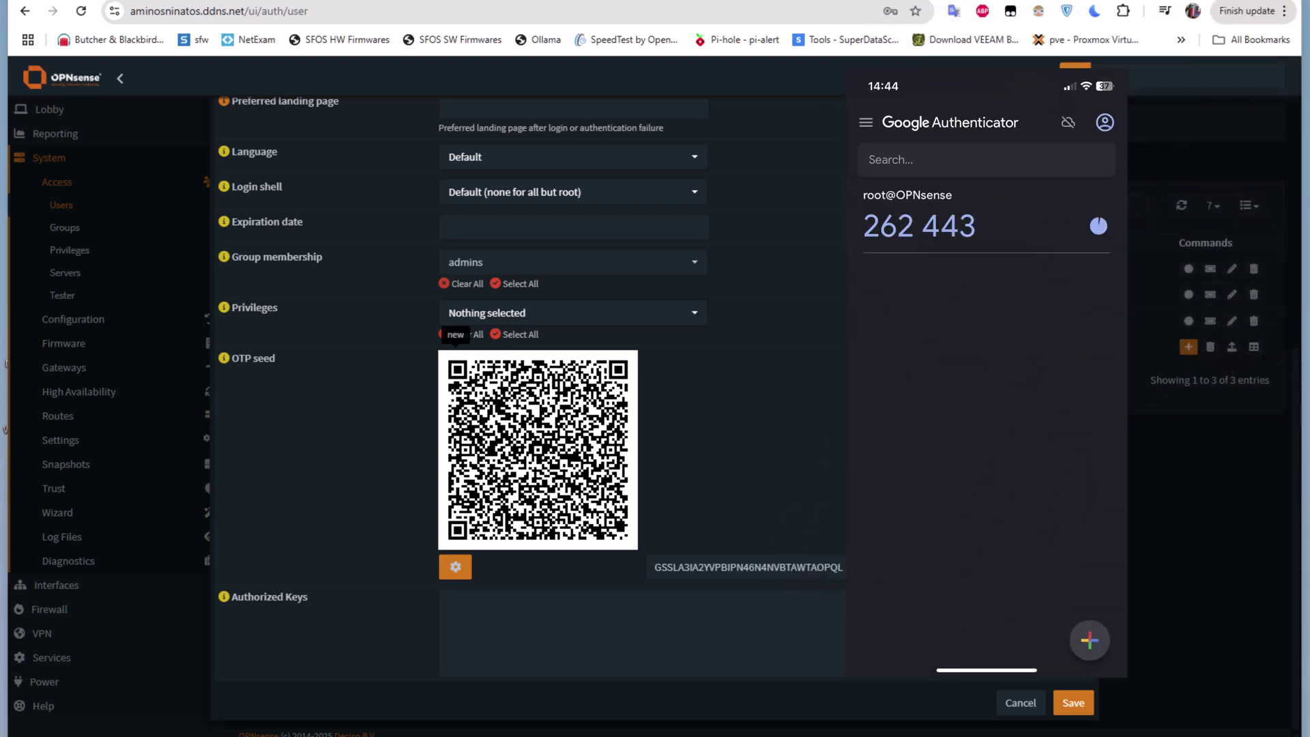
{"action": "left_click", "coordinate": [595, 627]}
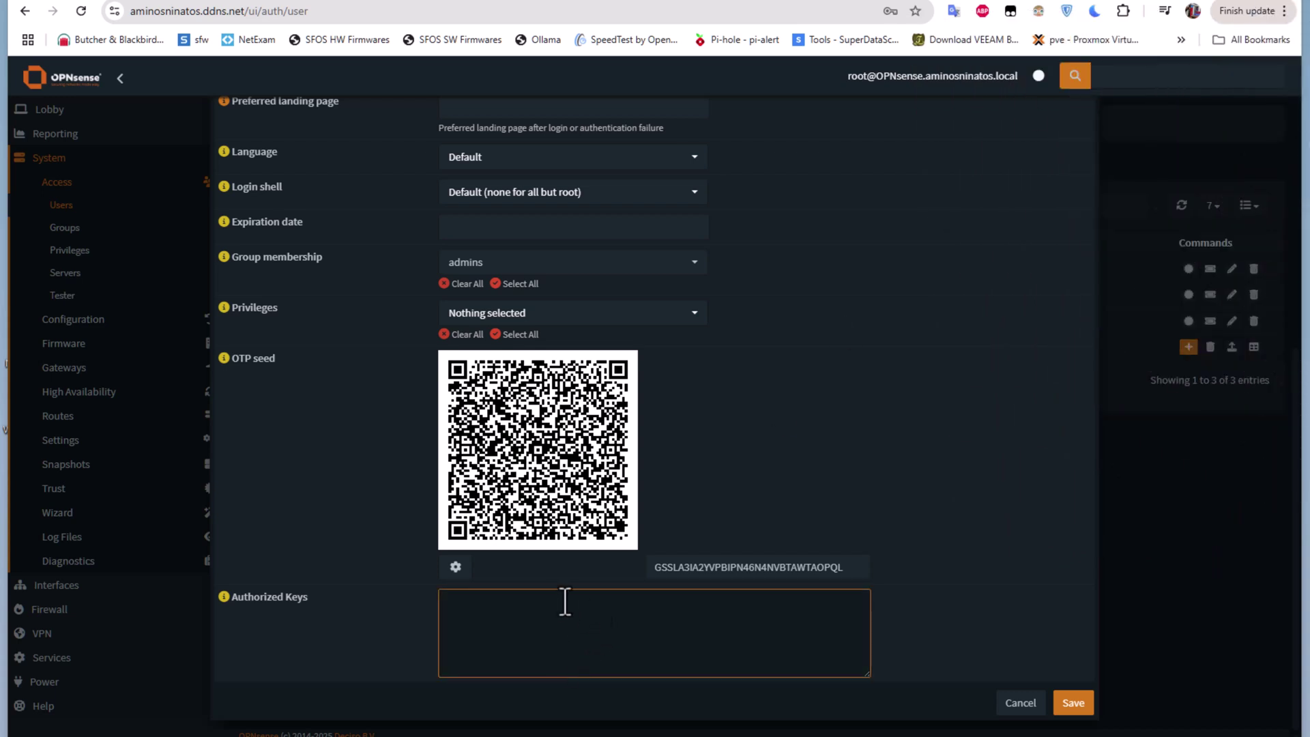
{"action": "left_click", "coordinate": [610, 546]}
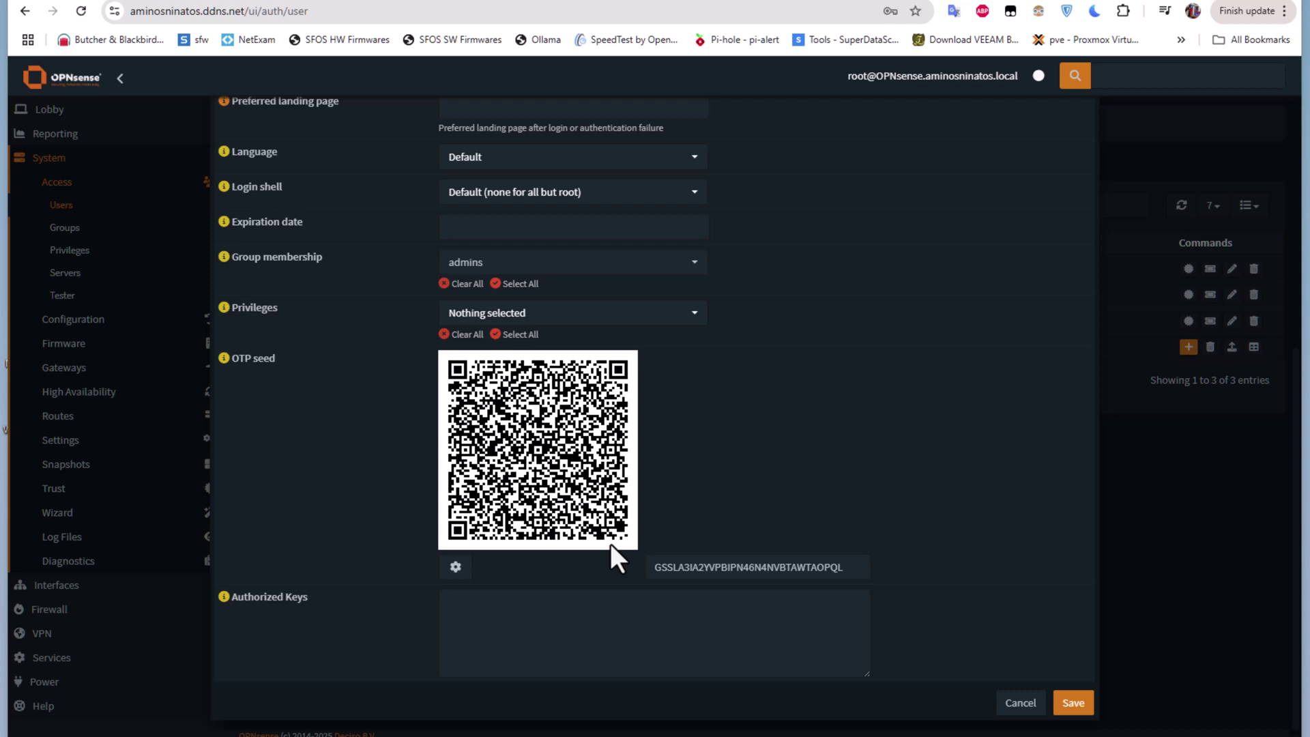
{"action": "left_click", "coordinate": [1073, 703]}
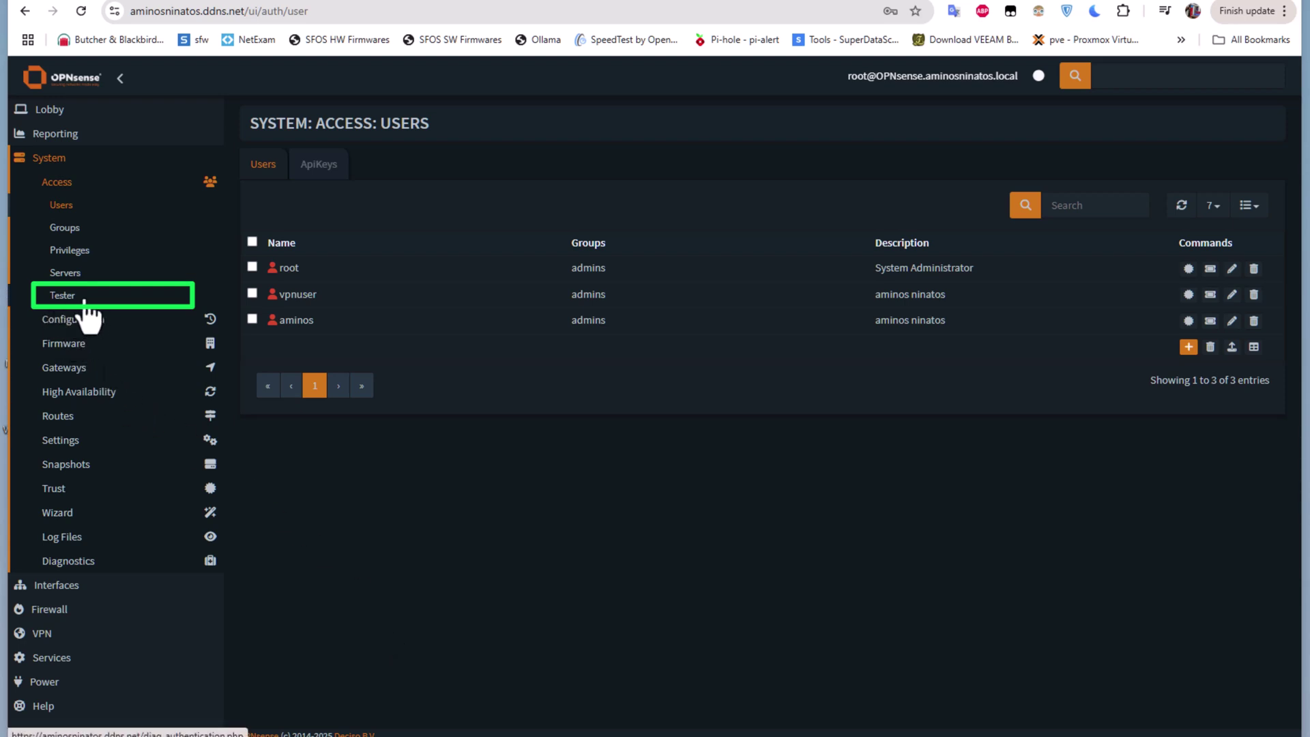
- In the Access Tester, enter the new user's username, correcting a typo
{"action": "left_click", "coordinate": [61, 298]}
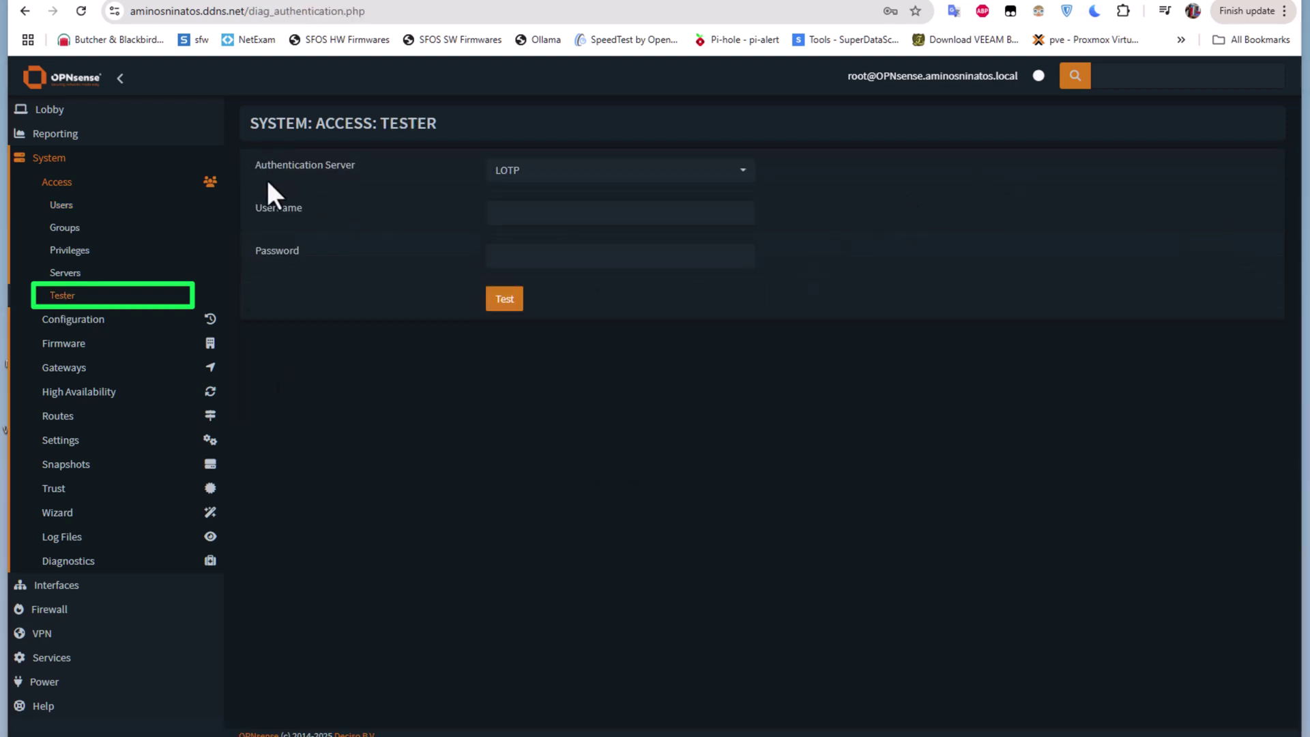
{"action": "left_click", "coordinate": [541, 214]}
{"action": "type", "text": "AMINOS"}
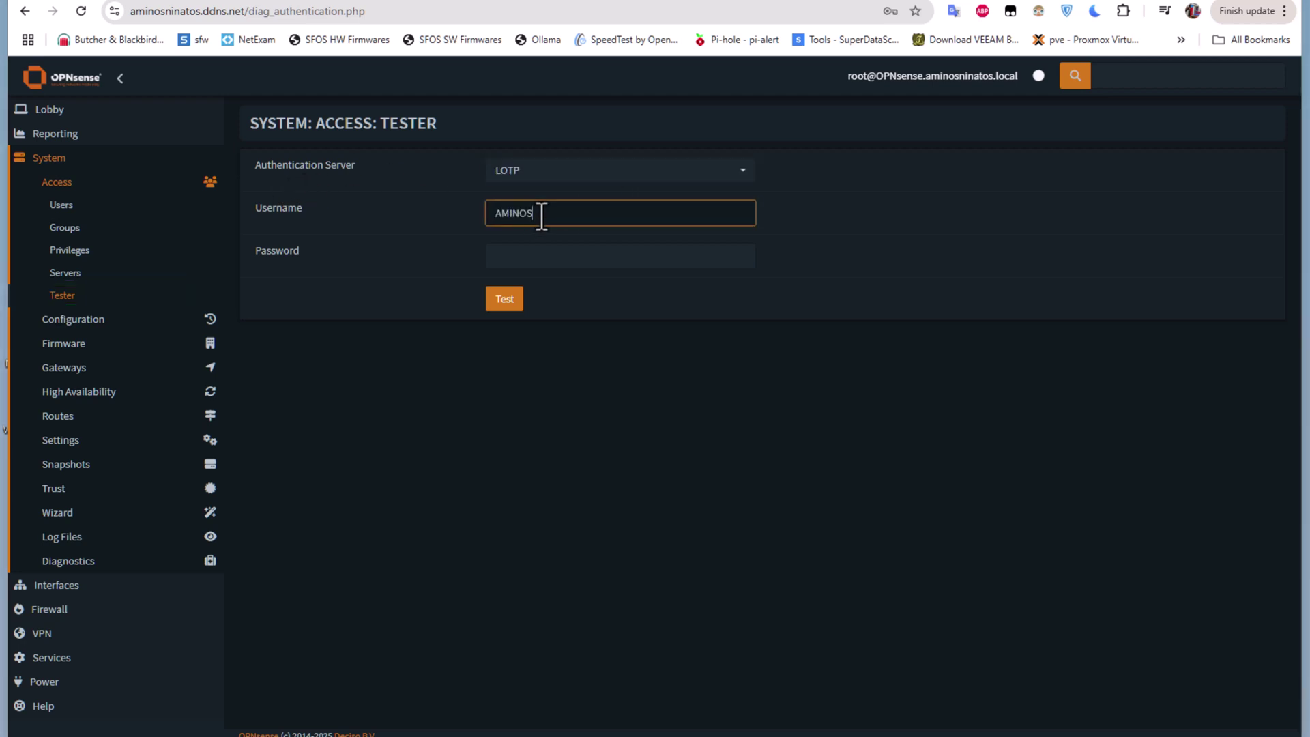
{"action": "key", "text": "BackSpace"}
{"action": "key", "text": "BackSpace"}
{"action": "key", "text": "BackSpace"}
{"action": "type", "text": "minos"}
- Enter the one-time token followed by the account password and run the LOTP test
{"action": "left_click", "coordinate": [506, 256]}
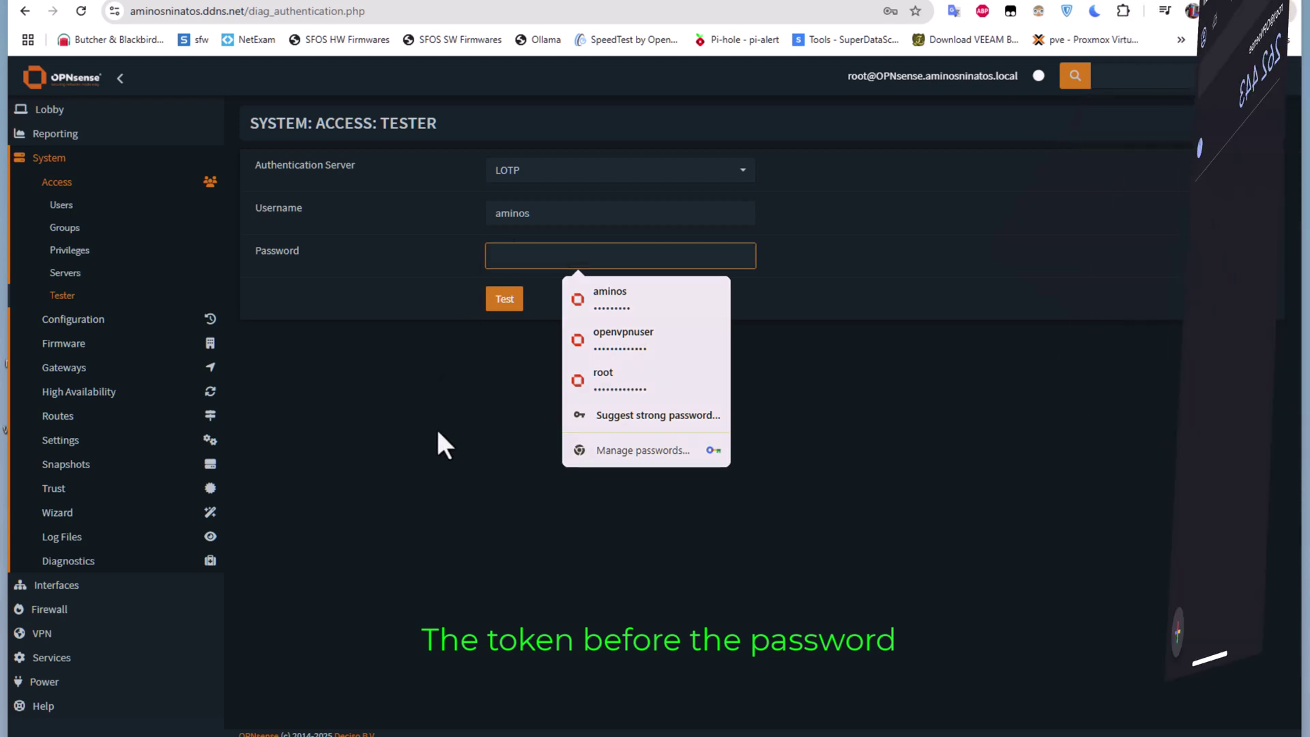
{"action": "left_click", "coordinate": [510, 253]}
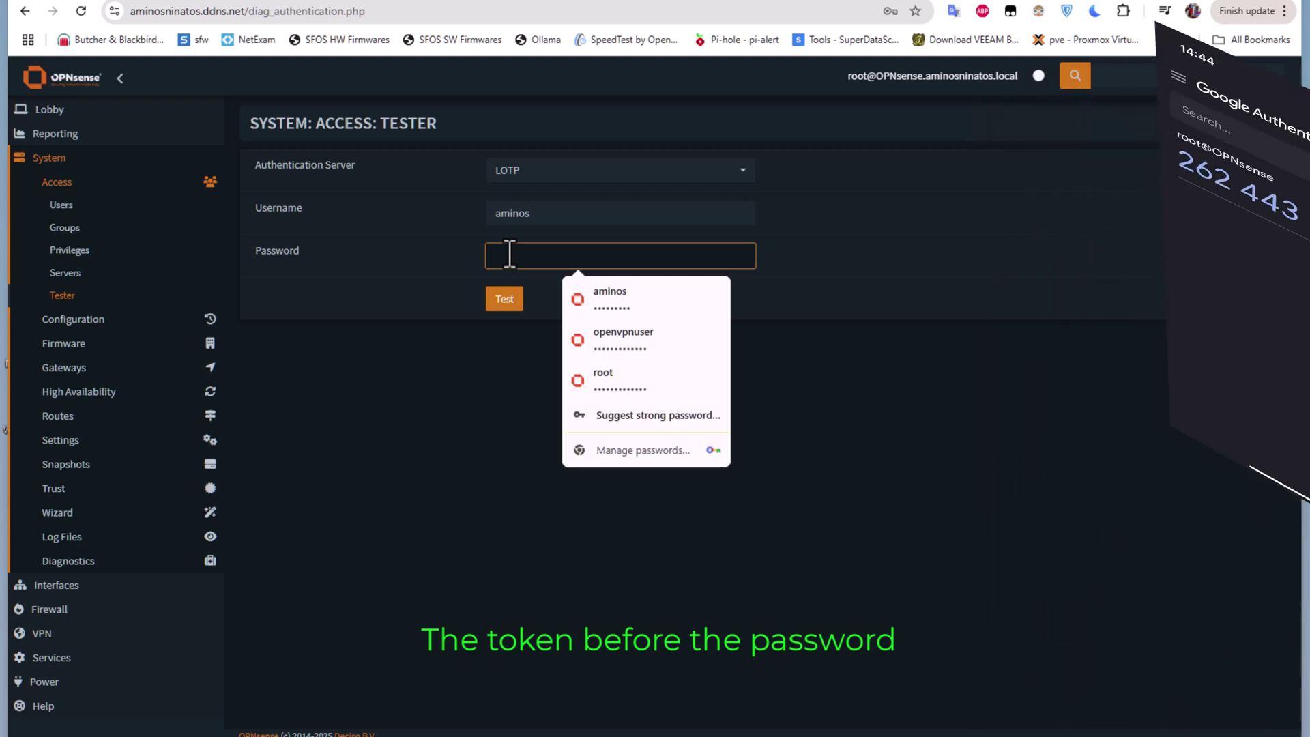
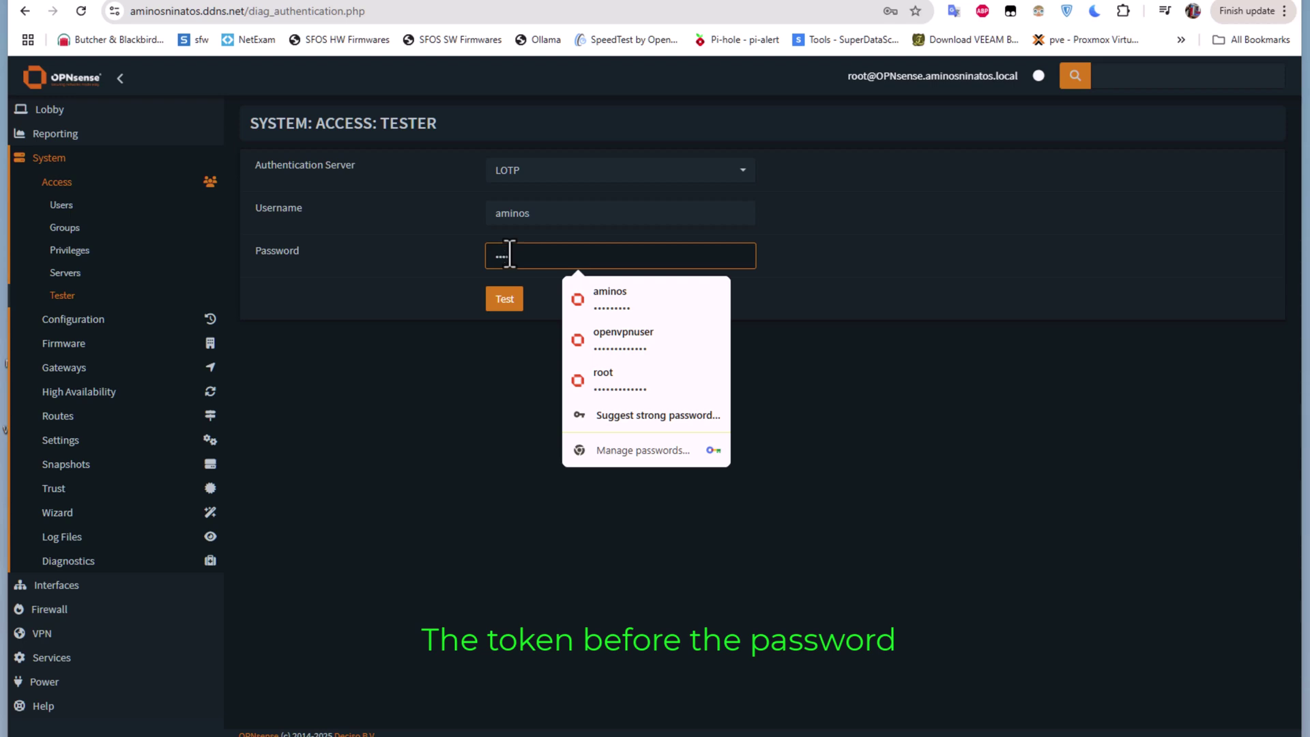
{"action": "key", "text": "ctrl+v"}
{"action": "left_click", "coordinate": [494, 406]}
{"action": "left_click", "coordinate": [500, 298]}
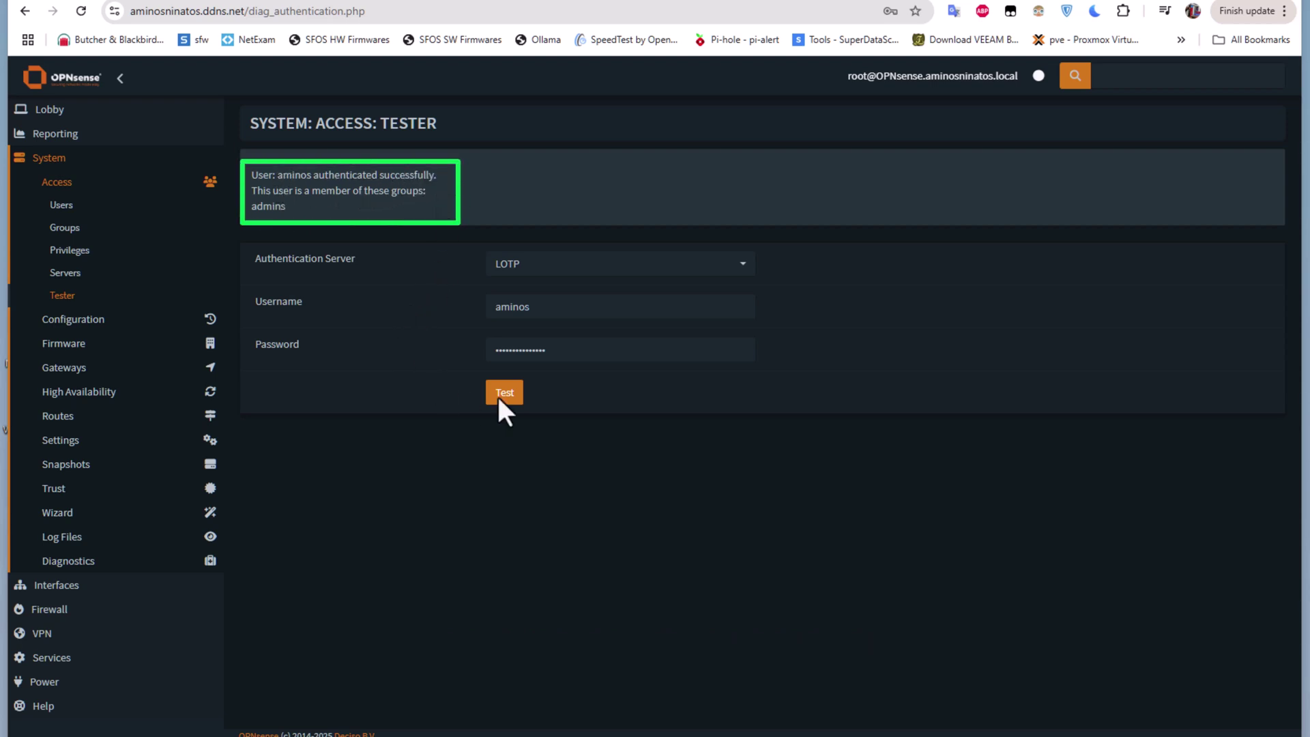
{"action": "left_click", "coordinate": [489, 354]}
{"action": "left_click", "coordinate": [482, 358]}
{"action": "left_click", "coordinate": [491, 355]}
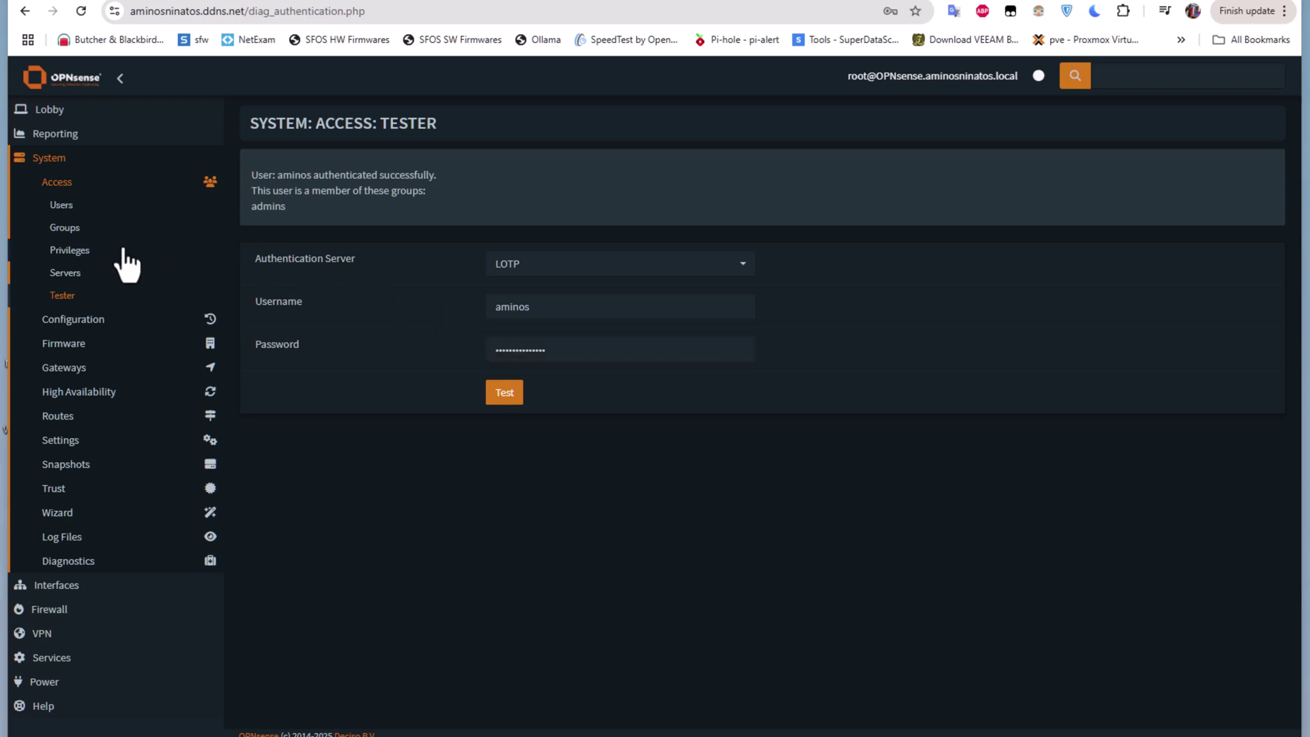
{"action": "left_click", "coordinate": [67, 275]}
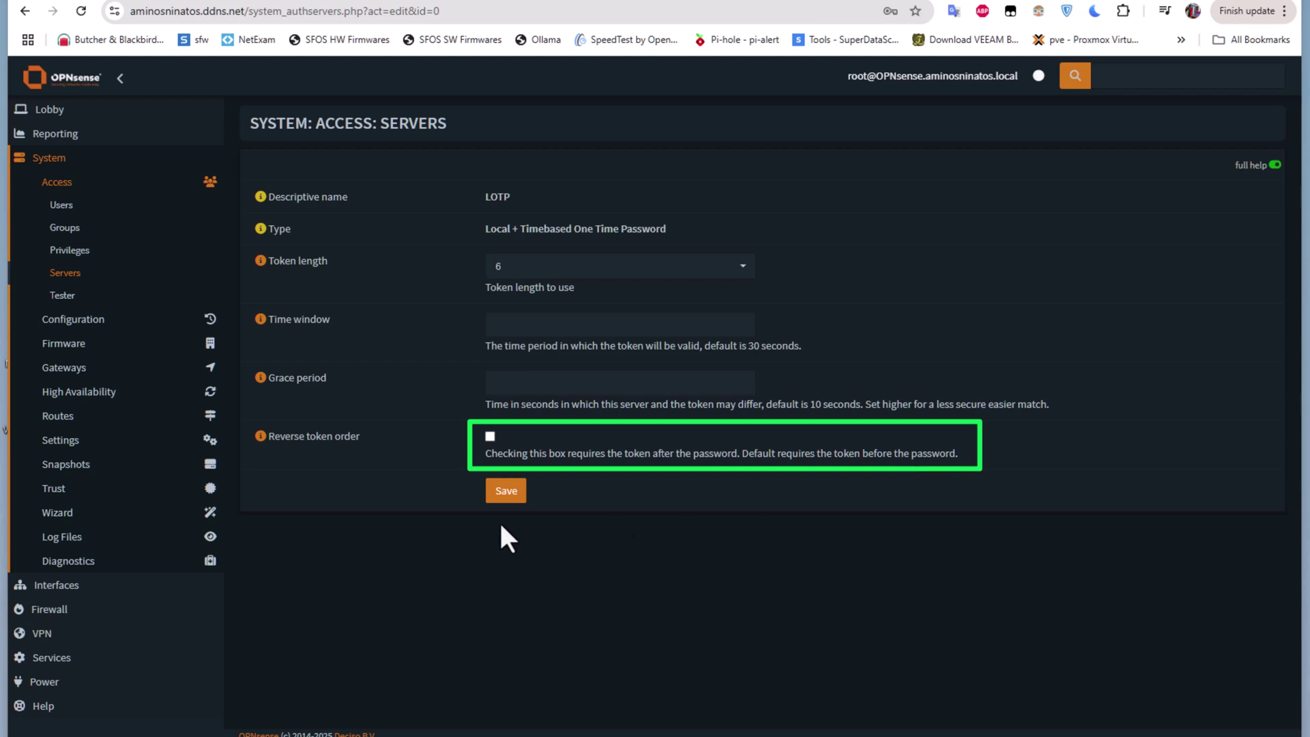
{"action": "left_click", "coordinate": [65, 295]}
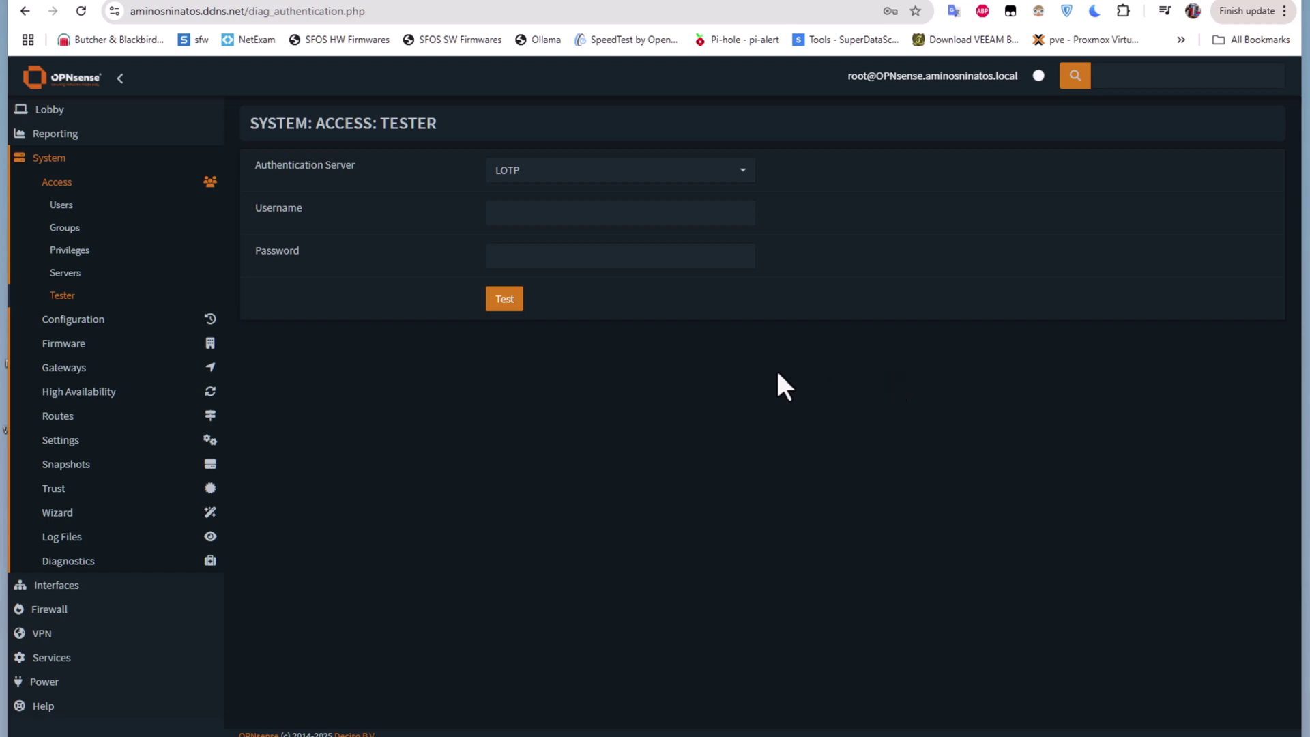
- In Administration settings, set the authentication Server to LOTP only, removing Local Database
{"action": "left_click", "coordinate": [65, 442]}
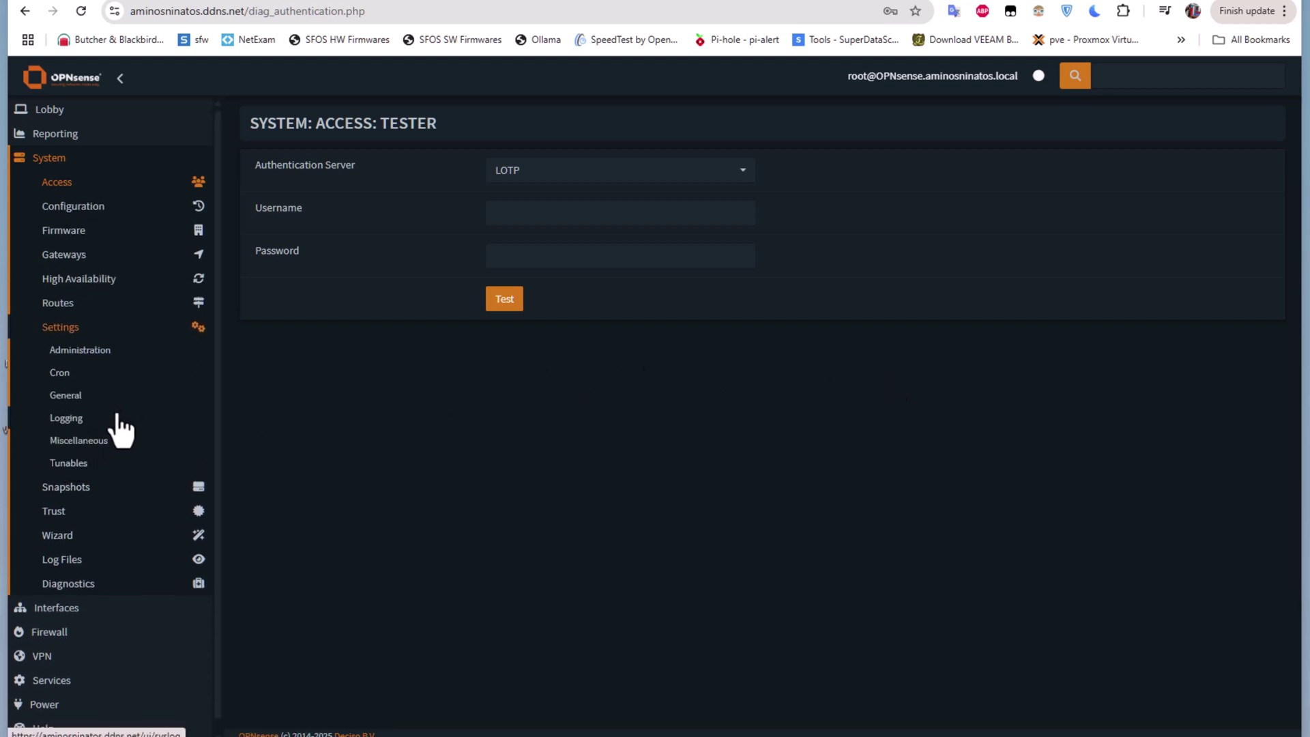
{"action": "left_click", "coordinate": [91, 351]}
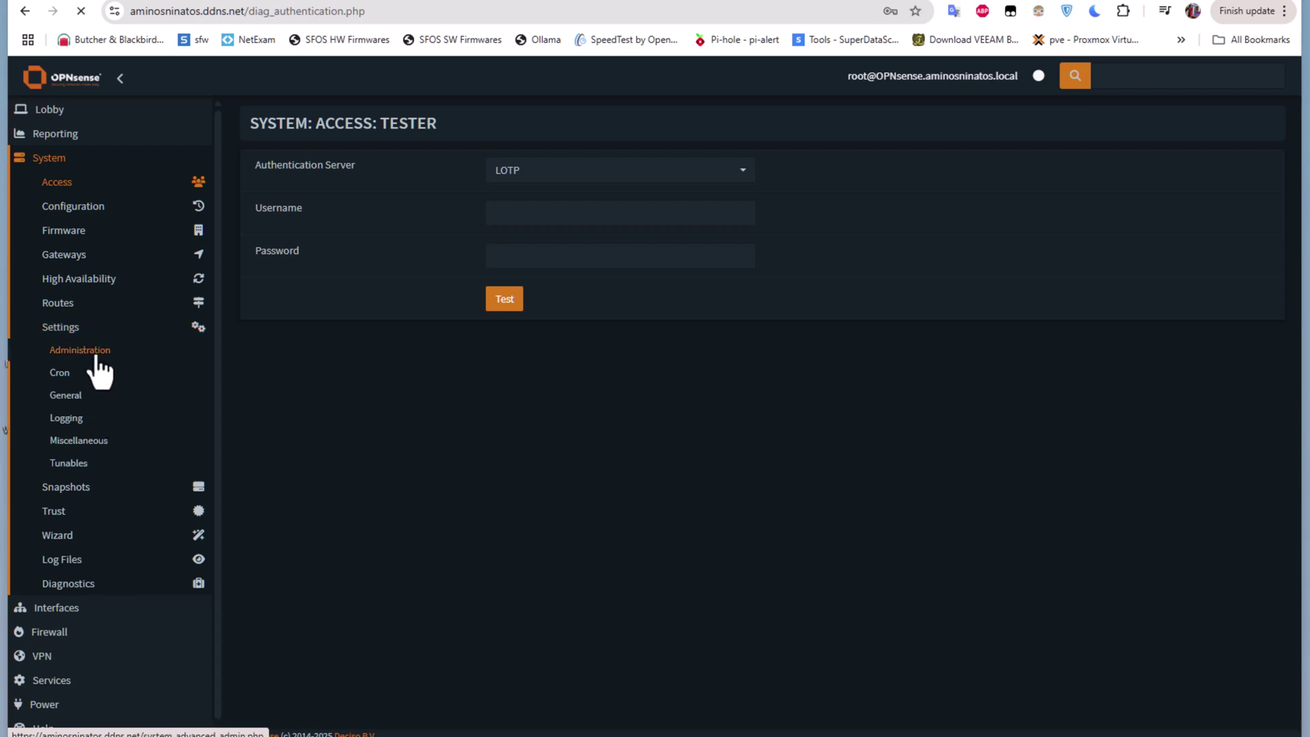
{"action": "scroll", "coordinate": [1120, 307], "scroll_direction": "down", "scroll_amount": 7}
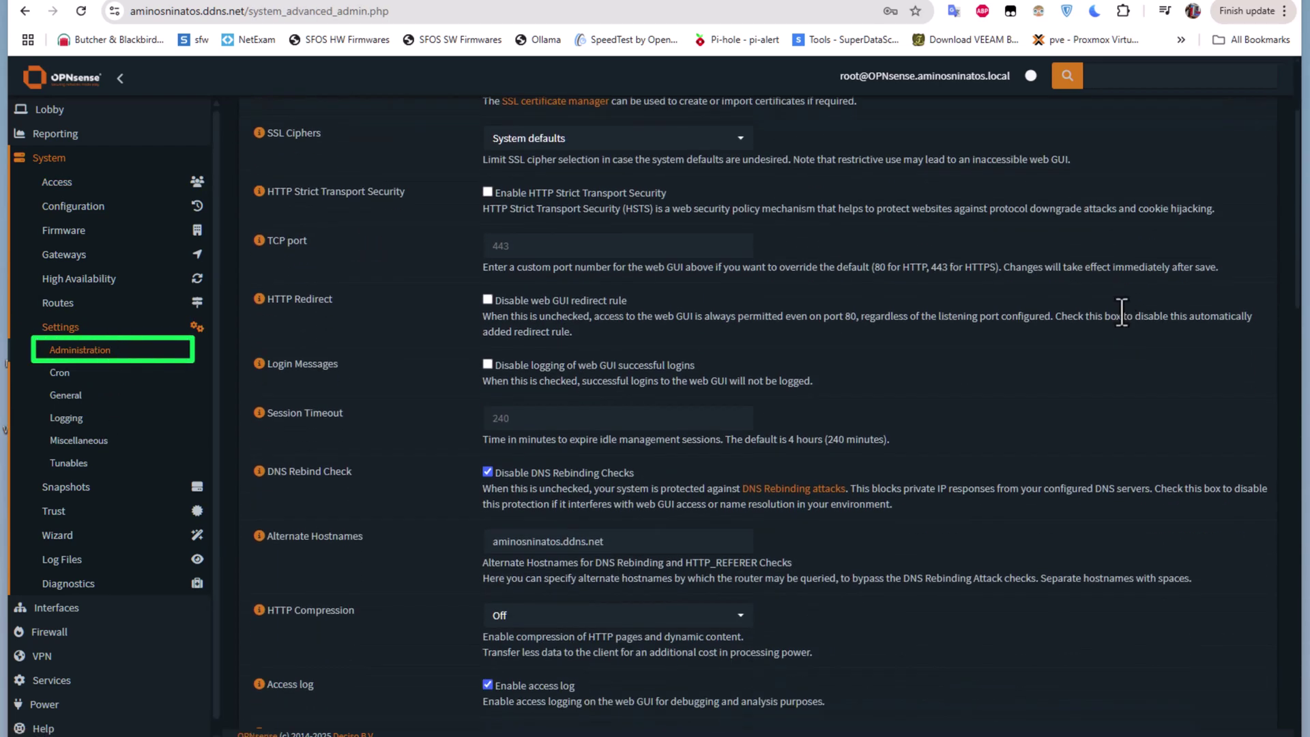
{"action": "scroll", "coordinate": [1122, 314], "scroll_direction": "down", "scroll_amount": 10}
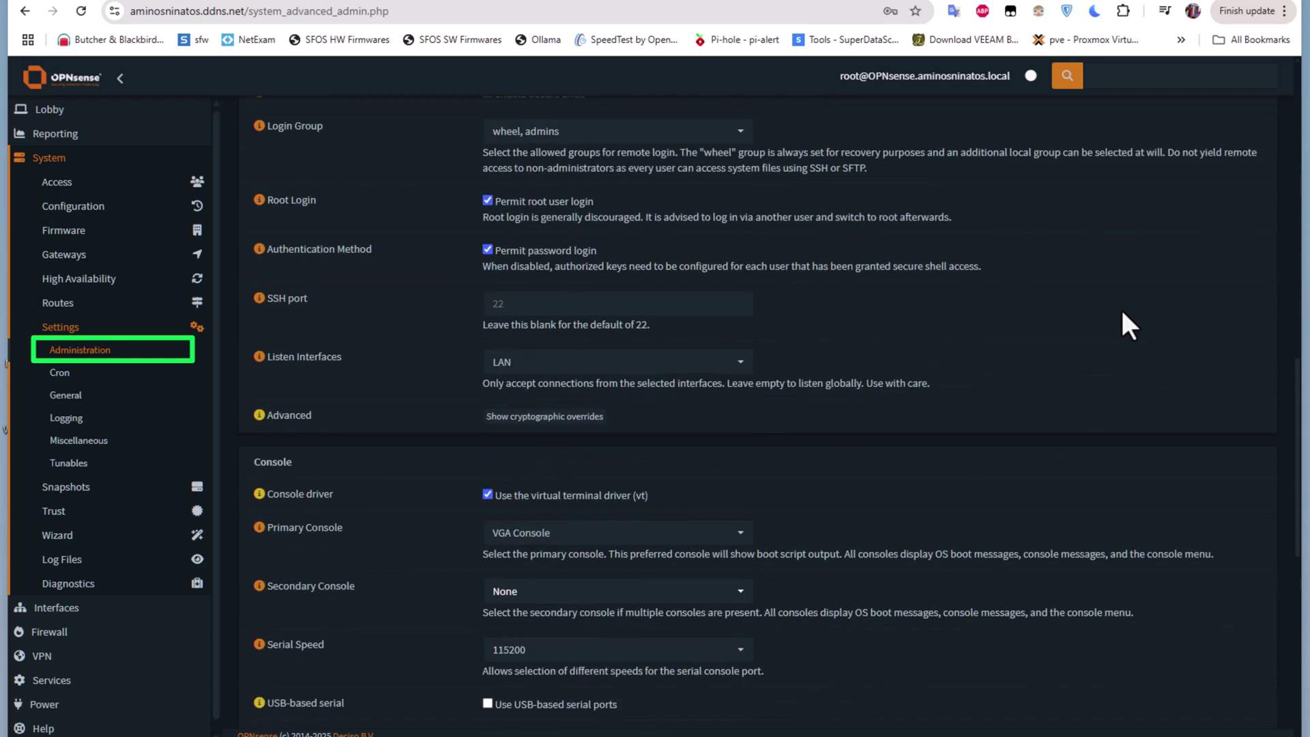
{"action": "scroll", "coordinate": [1122, 313], "scroll_direction": "down", "scroll_amount": 4}
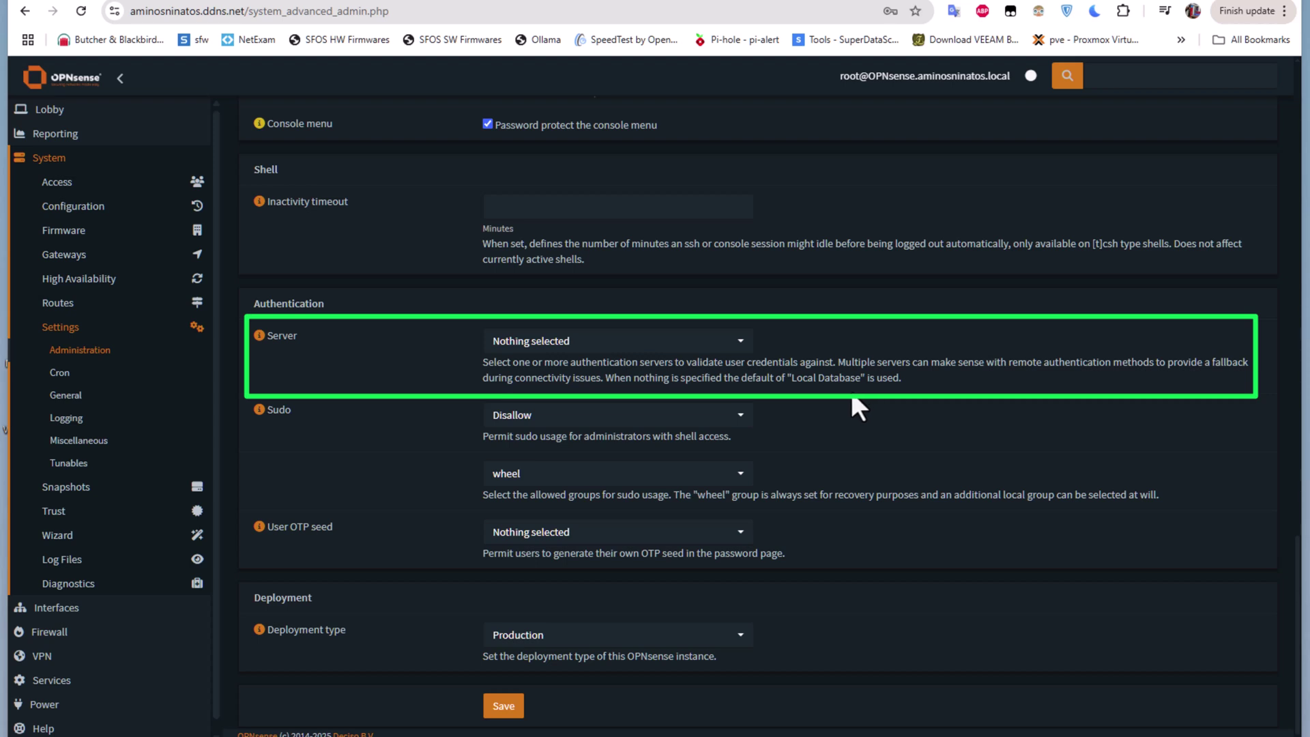
{"action": "left_click", "coordinate": [741, 347]}
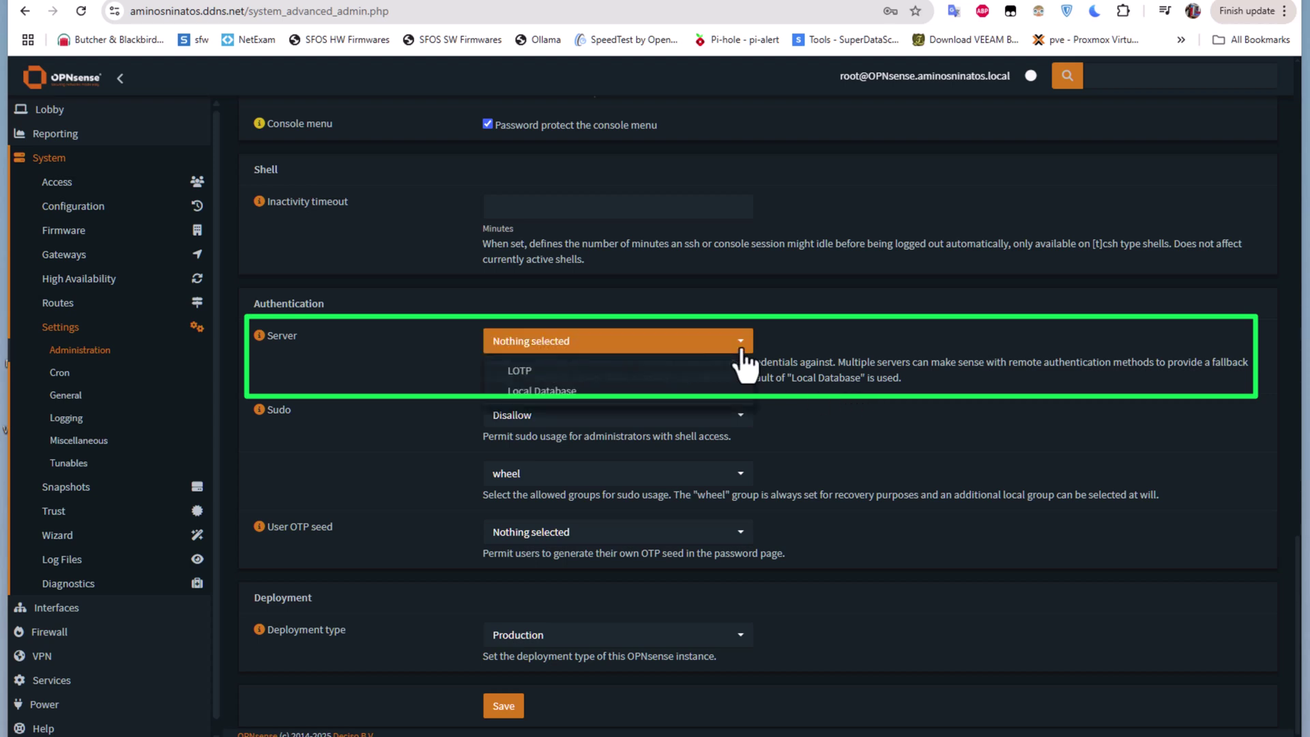
{"action": "left_click", "coordinate": [524, 372]}
{"action": "left_click", "coordinate": [529, 390]}
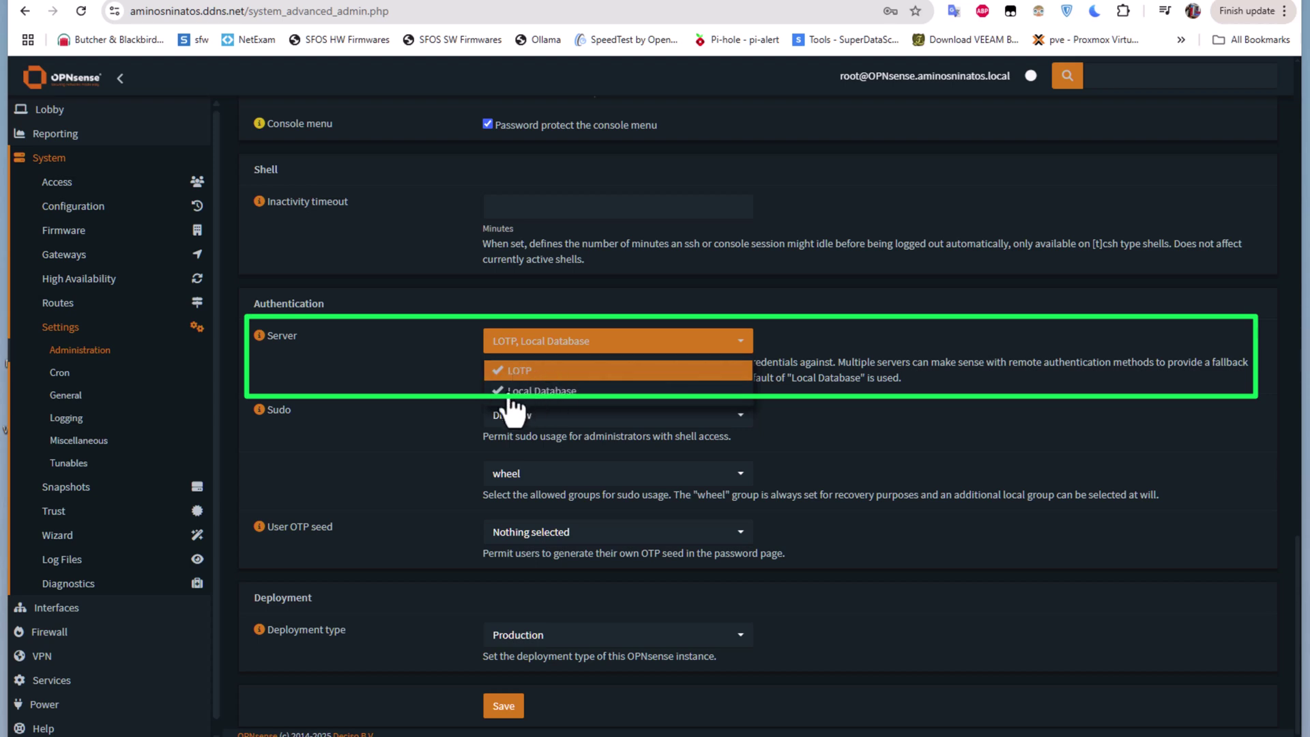
{"action": "left_click", "coordinate": [539, 391]}
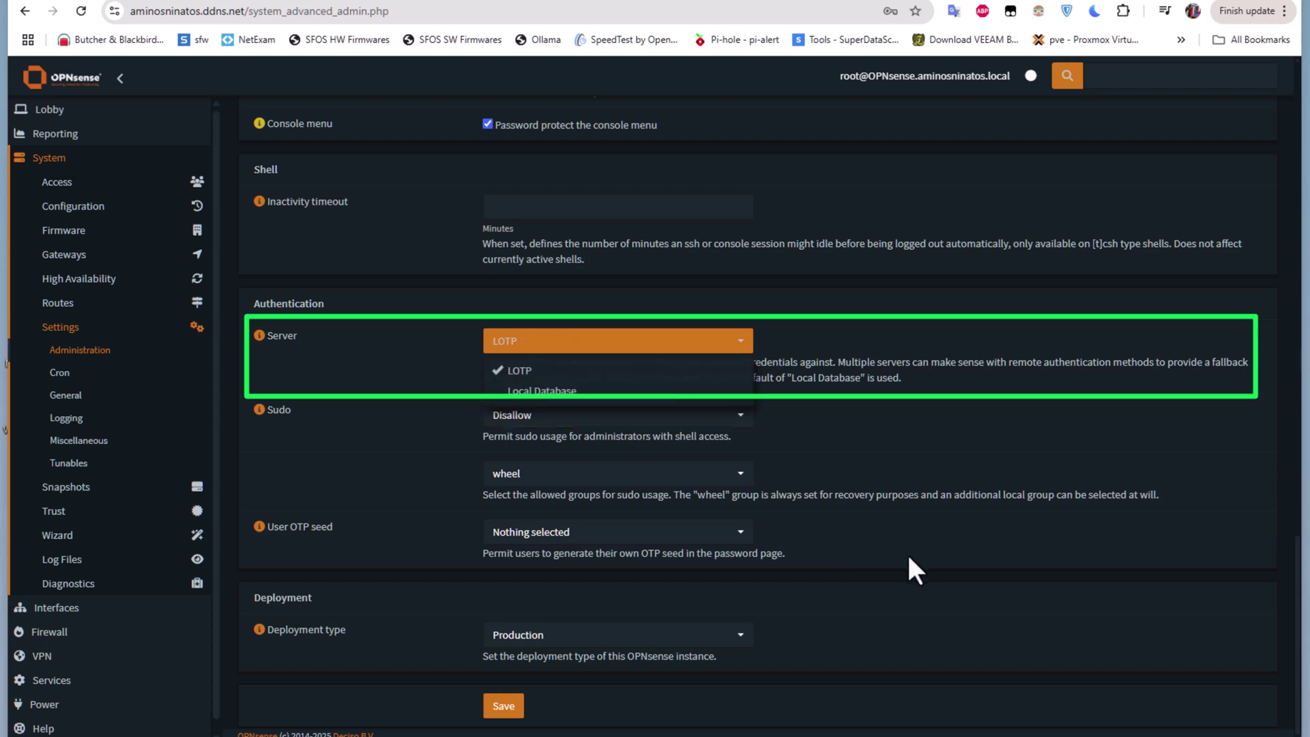
{"action": "left_click", "coordinate": [501, 707]}
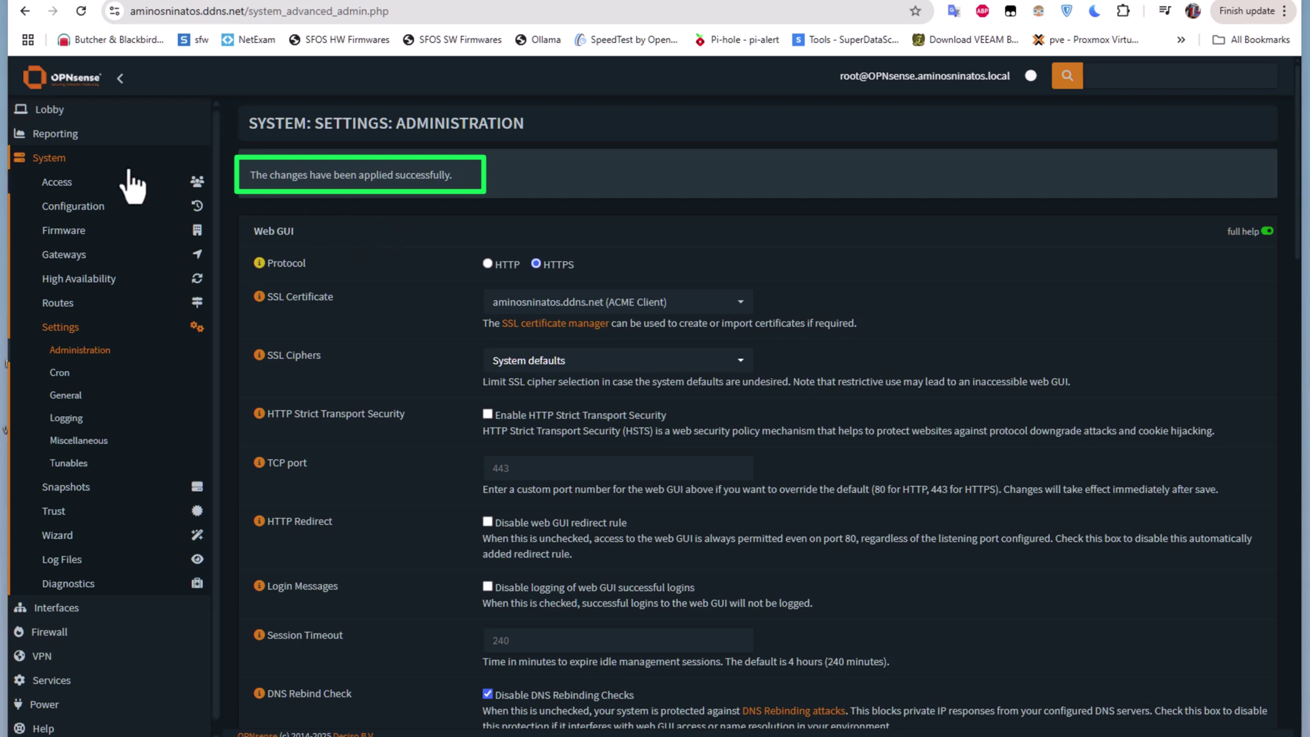
- Log out and attempt to log in as the new user with the password alone
{"action": "left_click", "coordinate": [56, 113]}
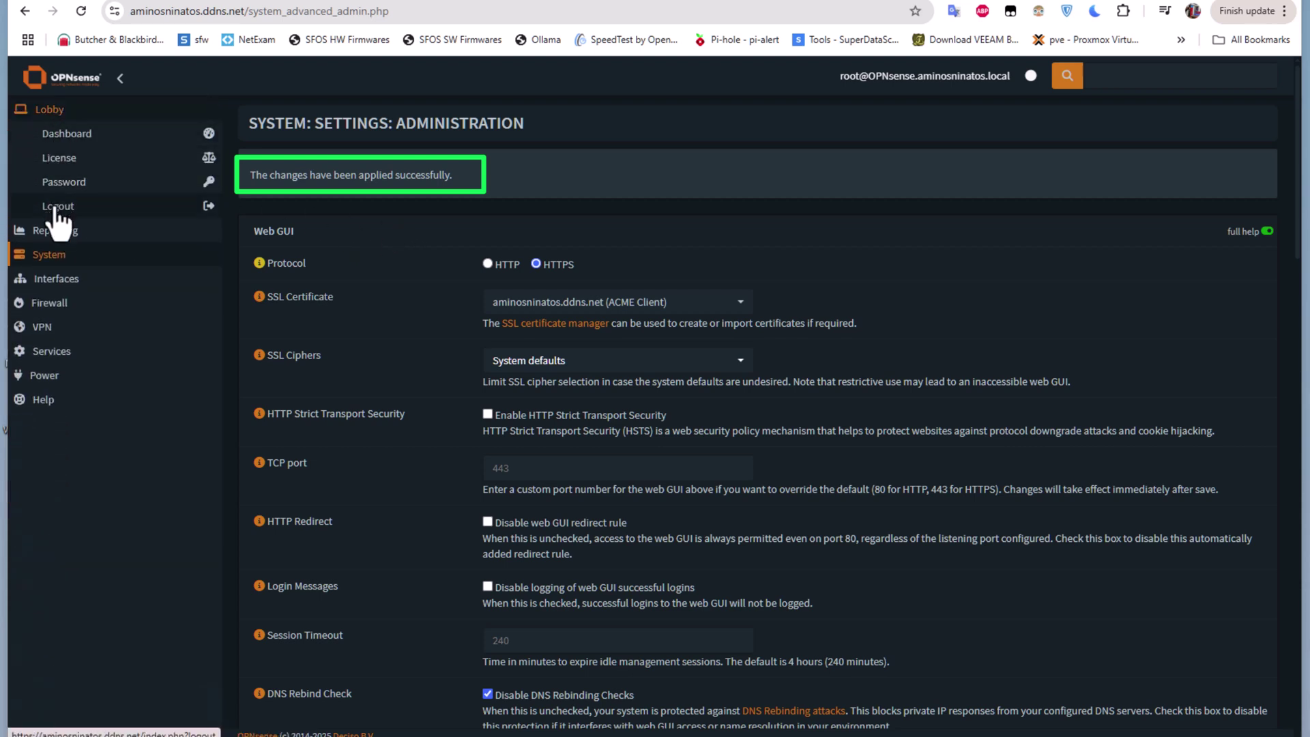
{"action": "left_click", "coordinate": [58, 224]}
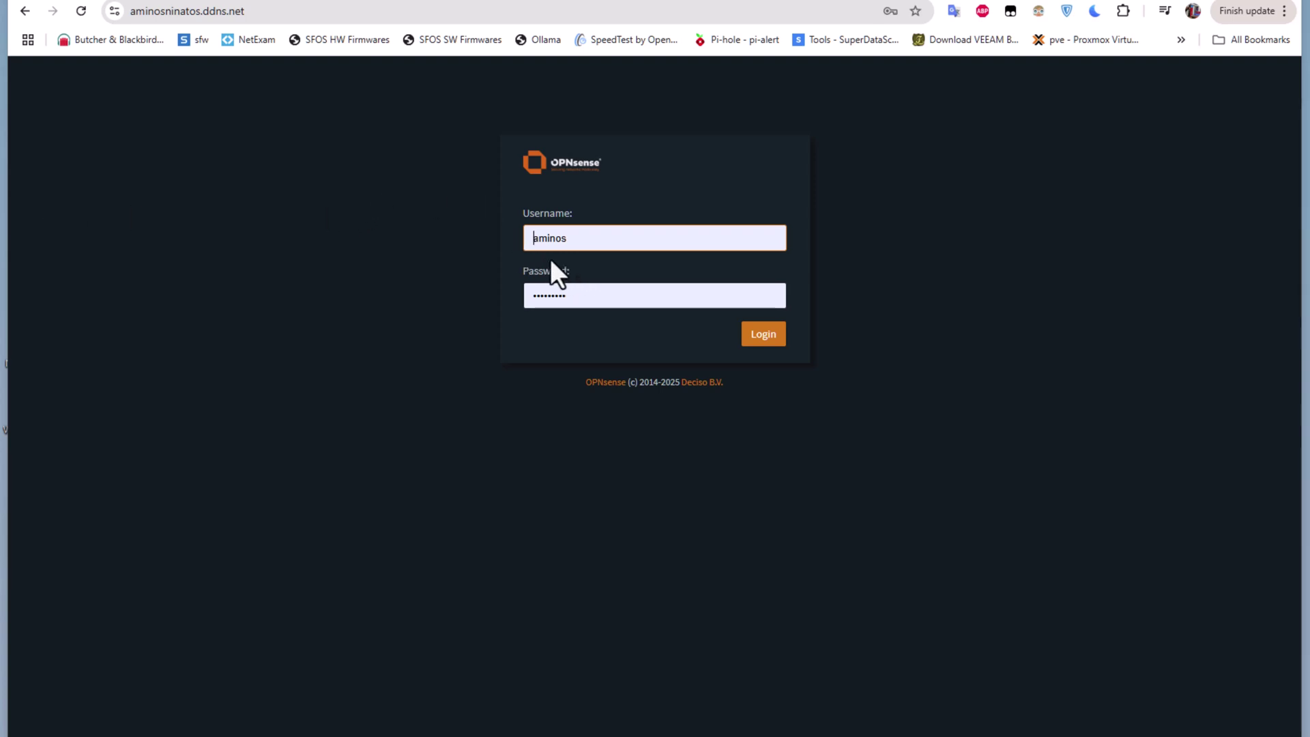
{"action": "left_click", "coordinate": [556, 293]}
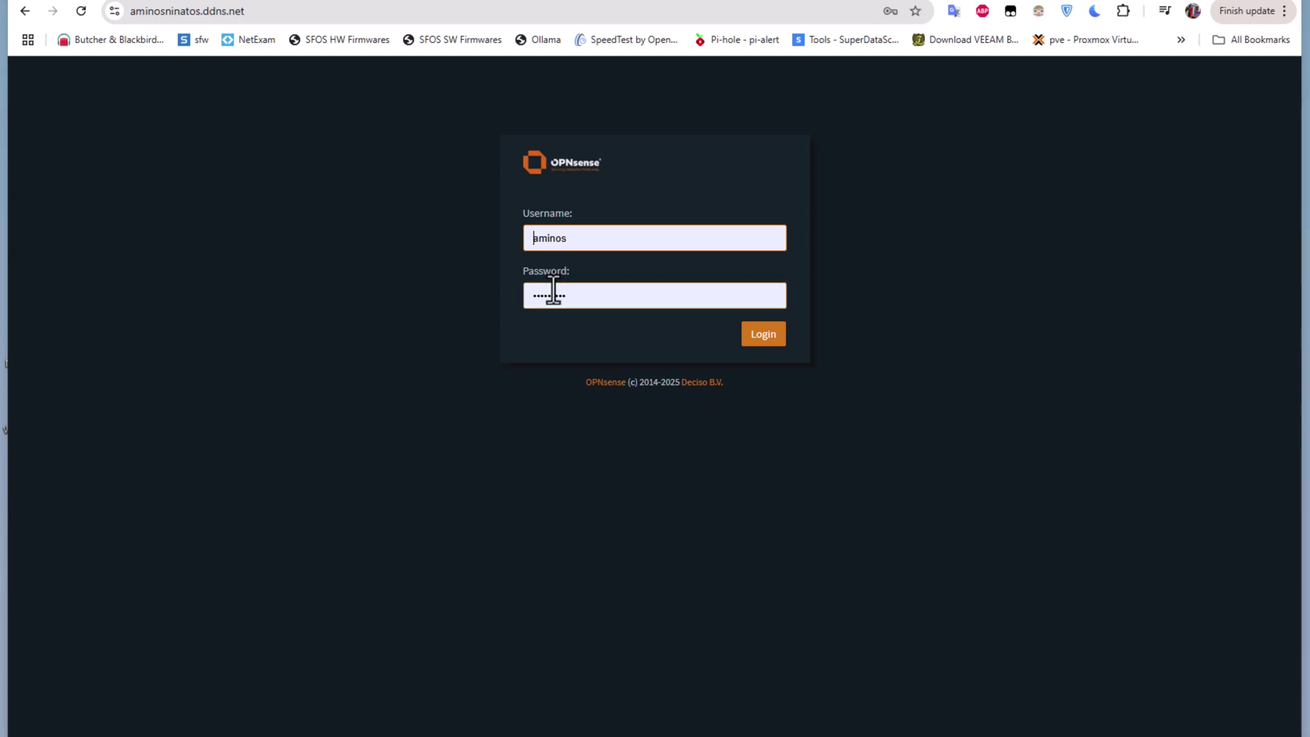
{"action": "left_click", "coordinate": [762, 337]}
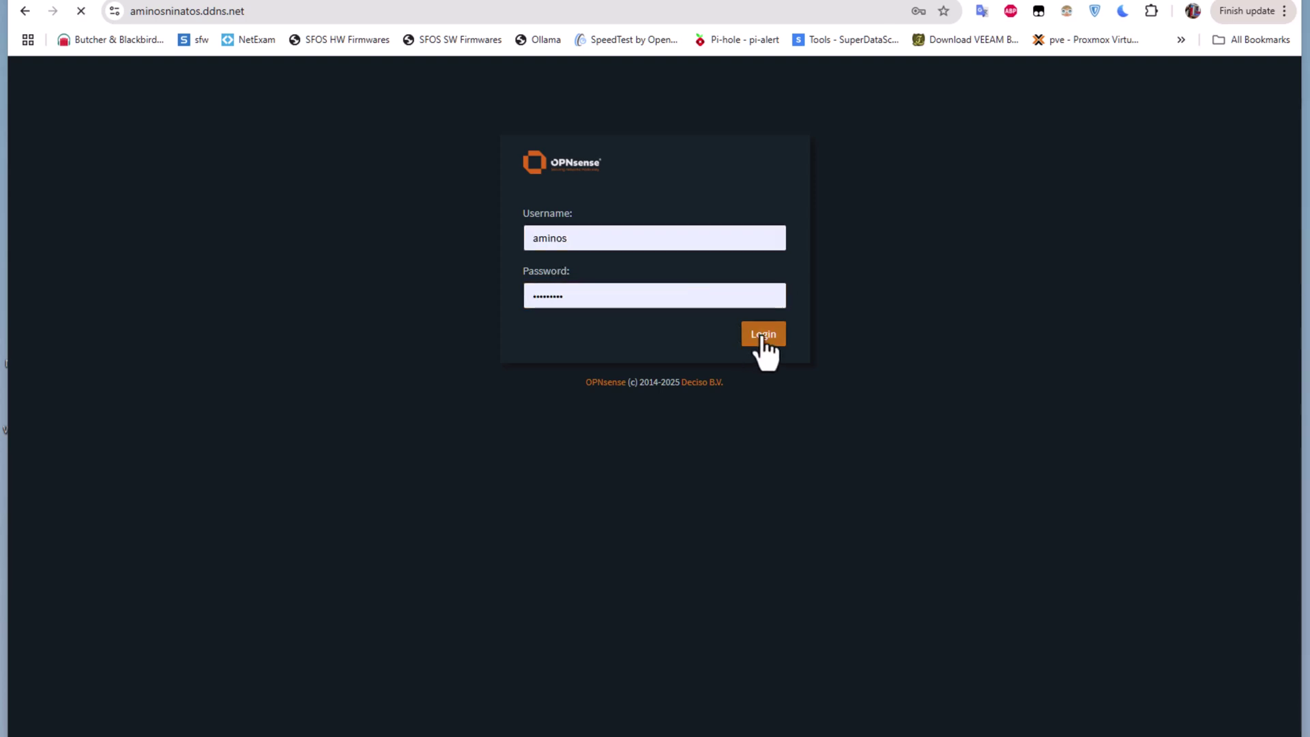
- Replace the password with the authenticator code plus password and log in successfully
{"action": "left_click", "coordinate": [544, 294]}
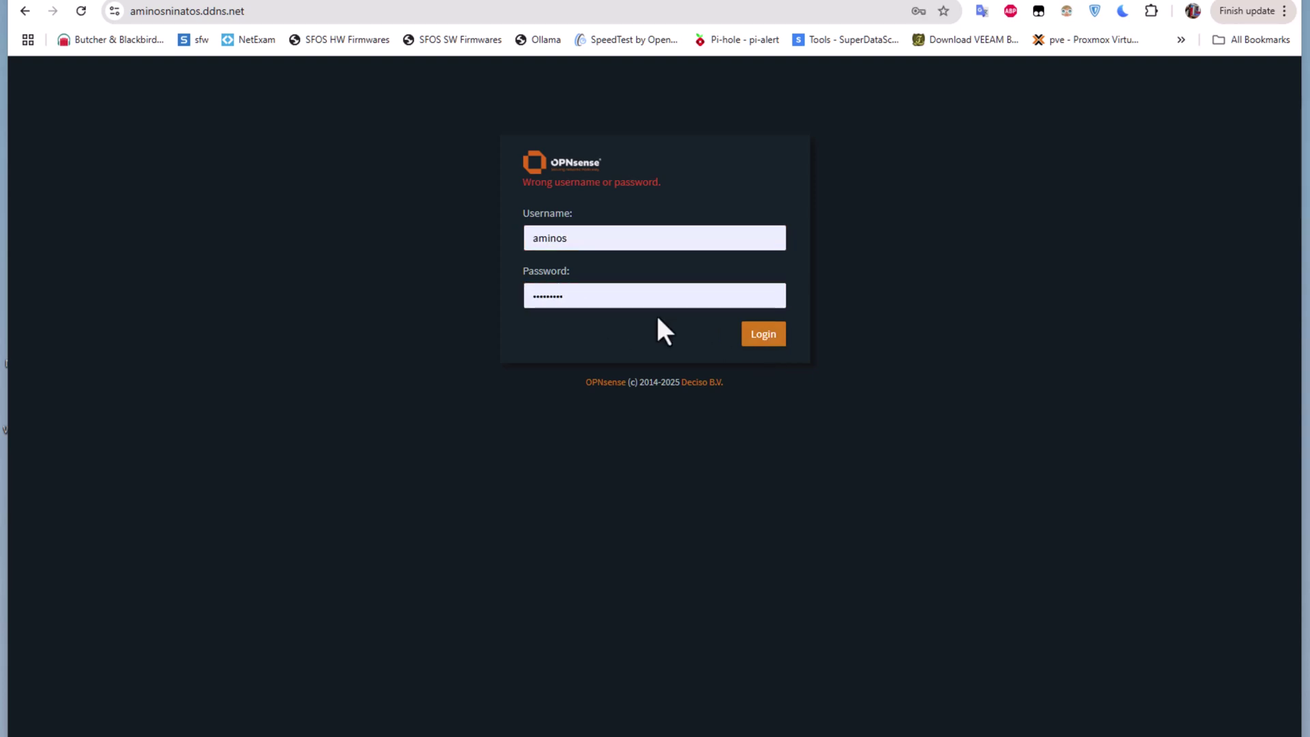
{"action": "left_click", "coordinate": [546, 295]}
{"action": "key", "text": "shift+Tab"}
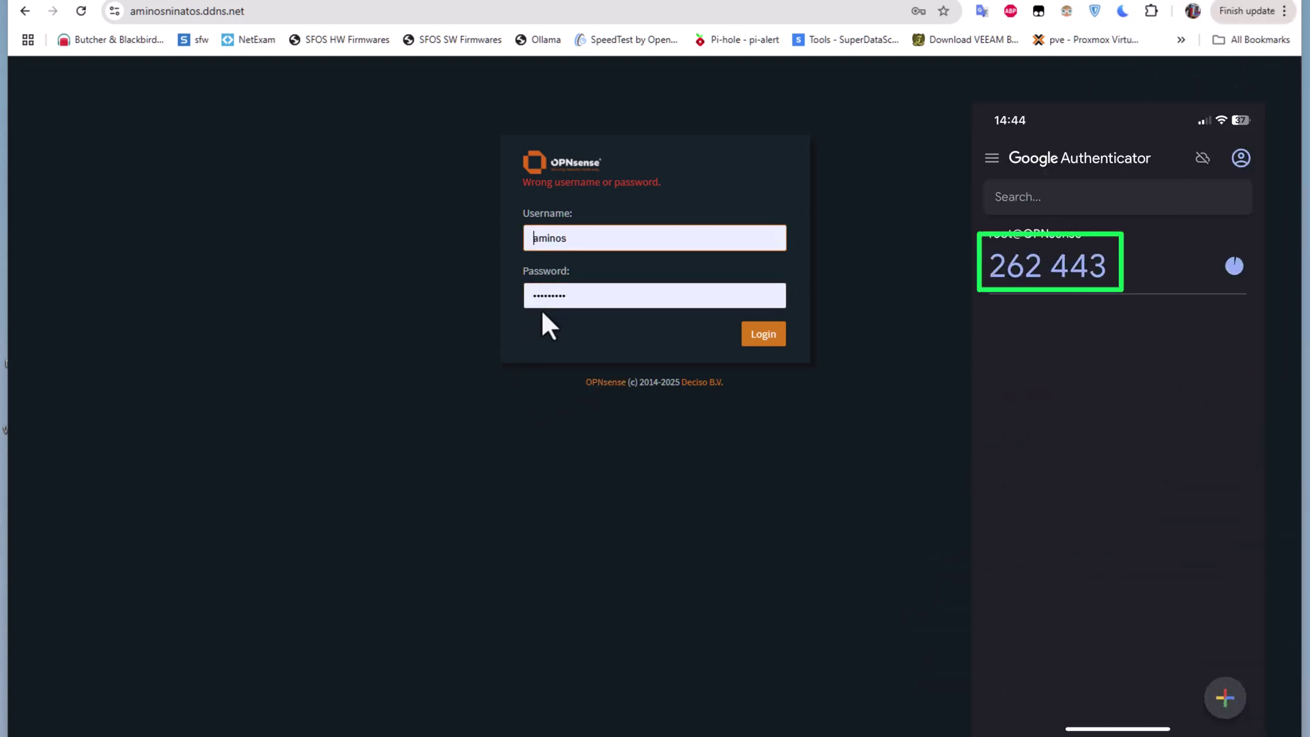
{"action": "double_click", "coordinate": [594, 296]}
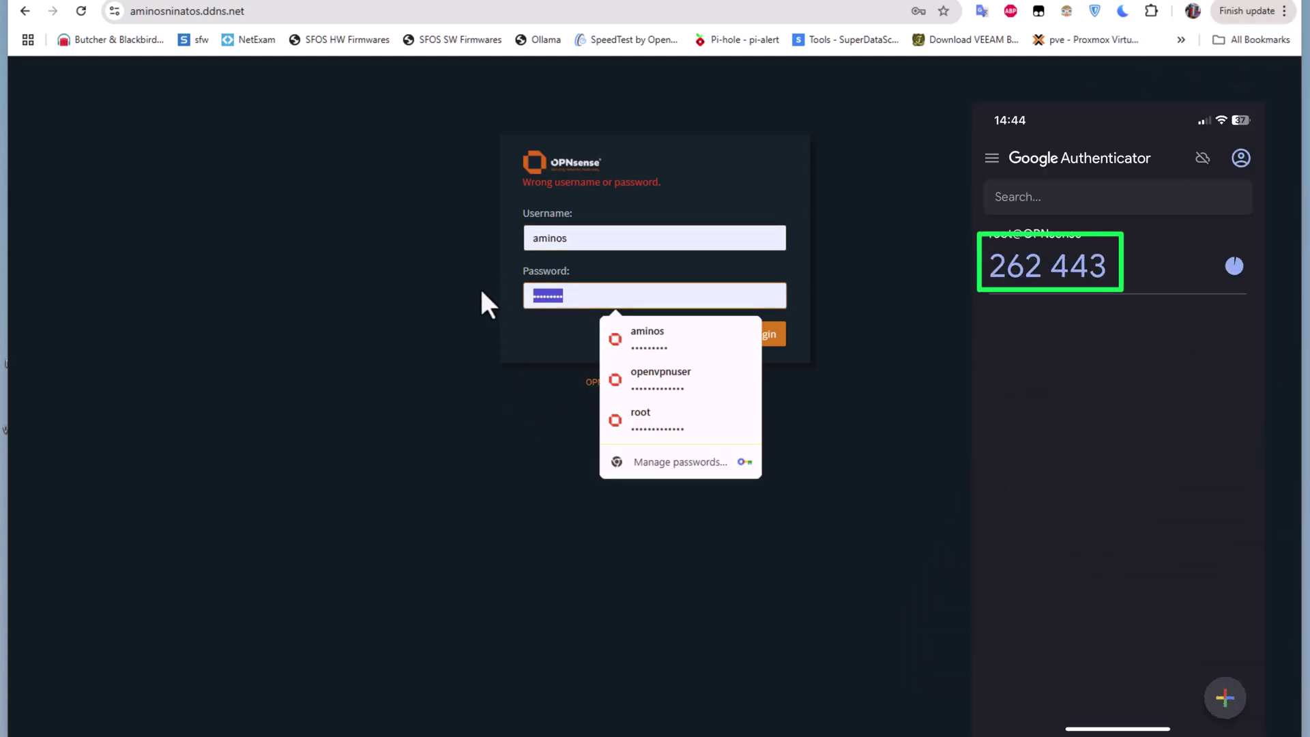
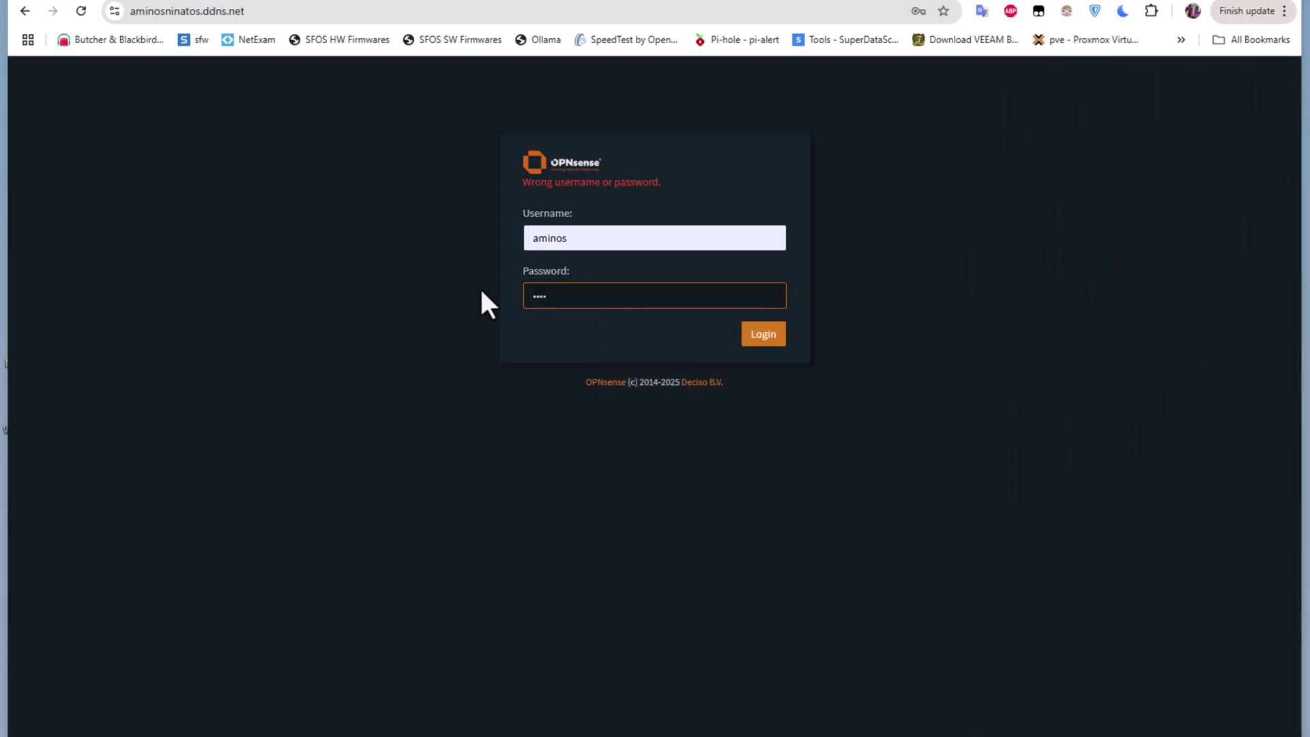
{"action": "type", "text": "•••••••••••"}
{"action": "left_click", "coordinate": [754, 335]}
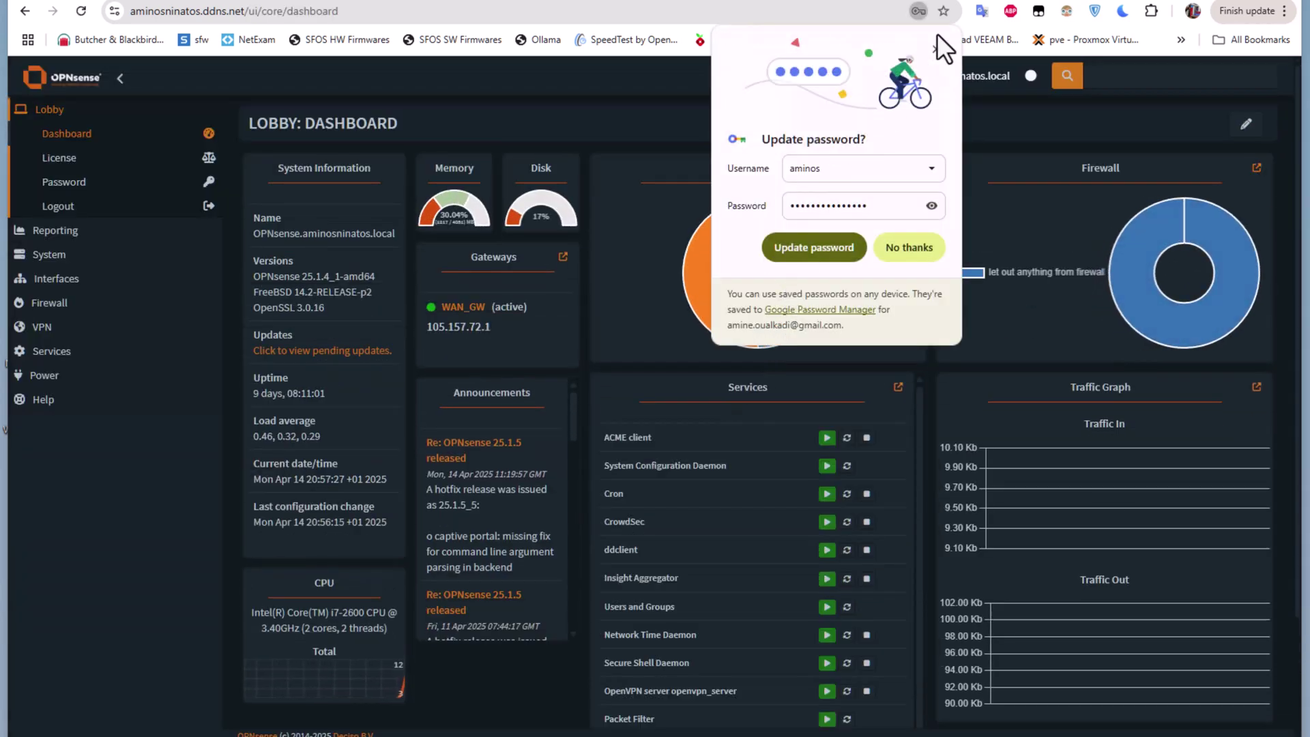
- Dismiss Chrome's 'Update password?' popup to reveal the OPNsense Lobby dashboard
{"action": "left_click", "coordinate": [936, 48]}
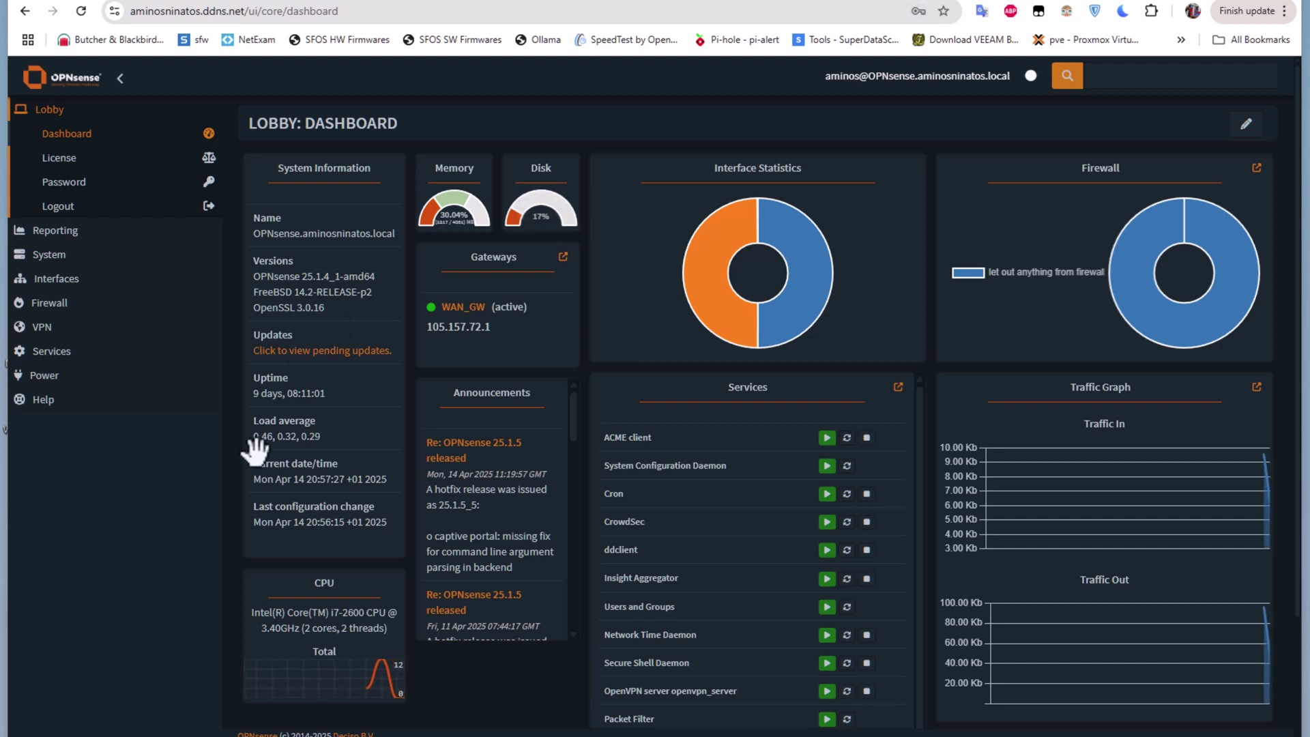